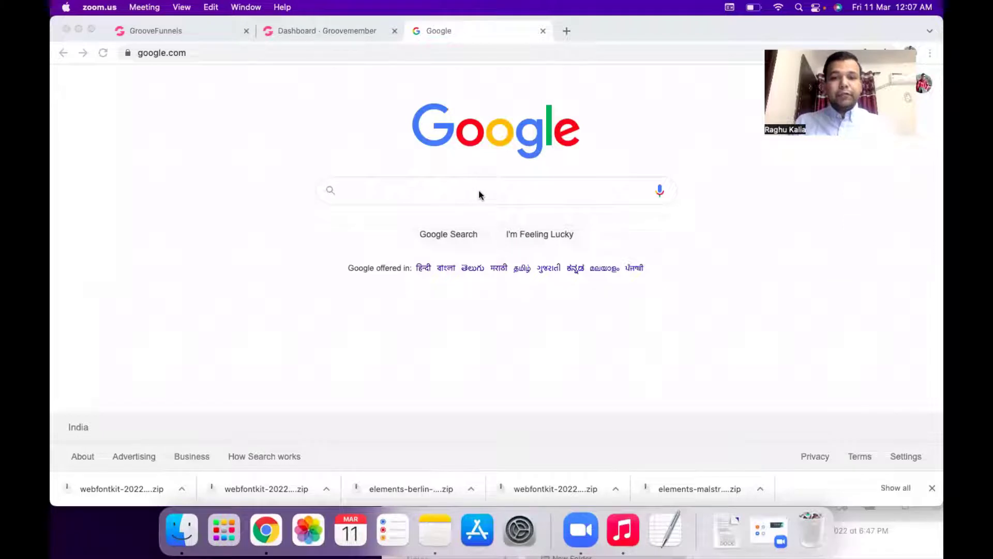
Step: Search Google for 'web font generator' using the suggested query
click(494, 196)
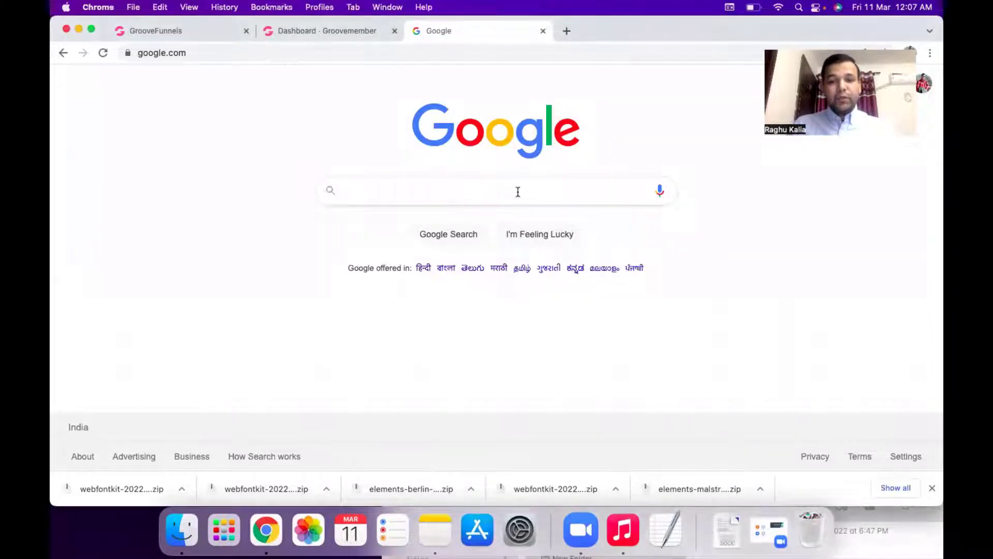
text(web)
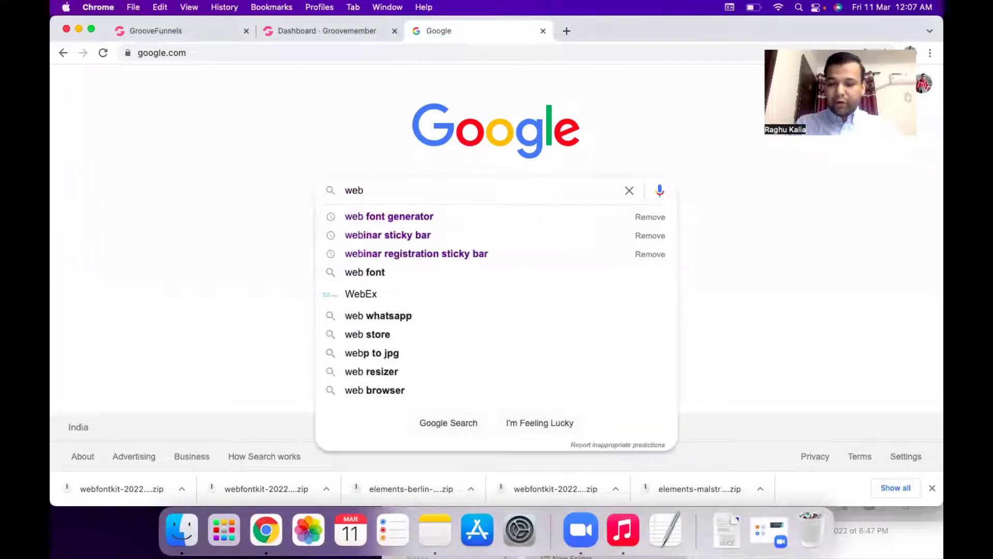
key(Down)
key(Return)
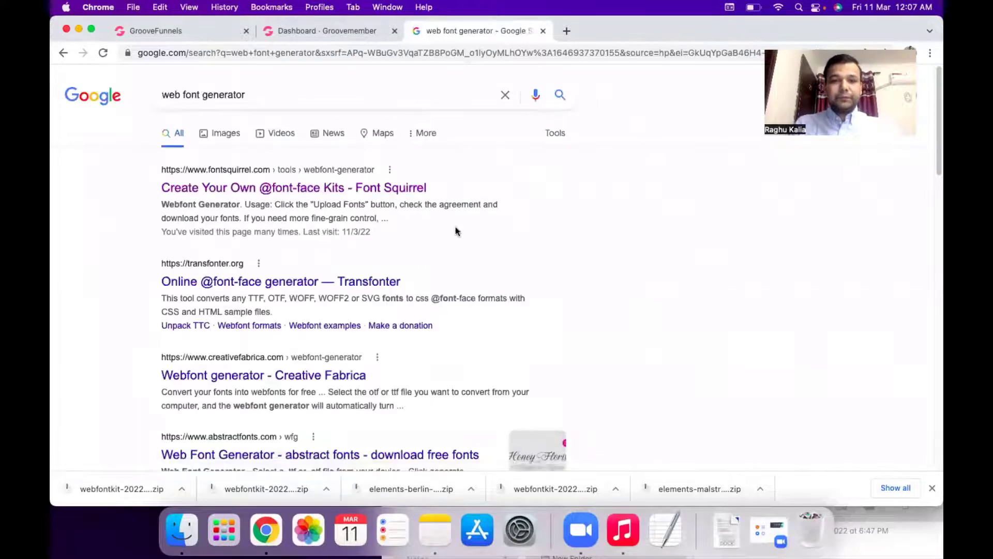
Step: Open Font Squirrel's Webfont Generator and upload Desktop/font/Malstrom-Regular.otf
click(335, 192)
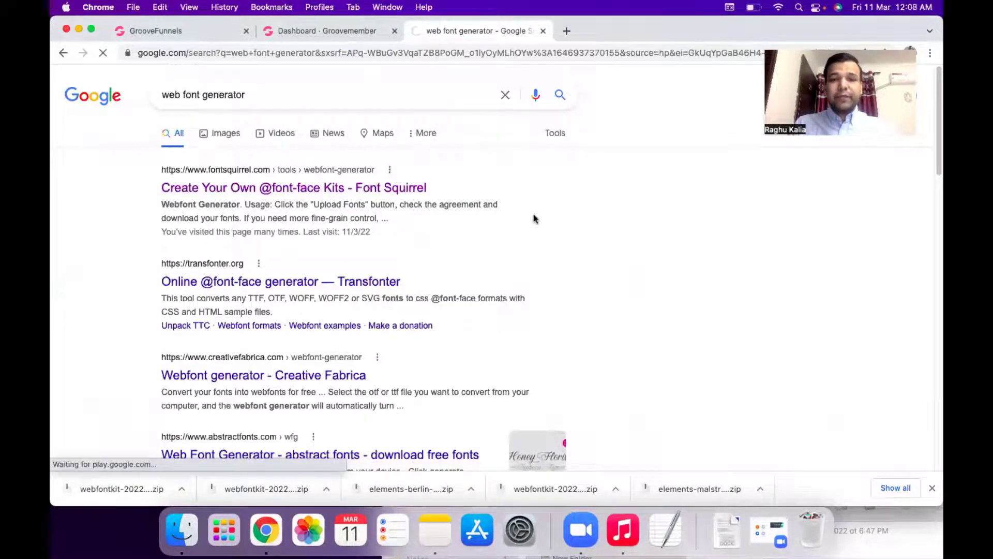
scroll(373, 290, down, 3)
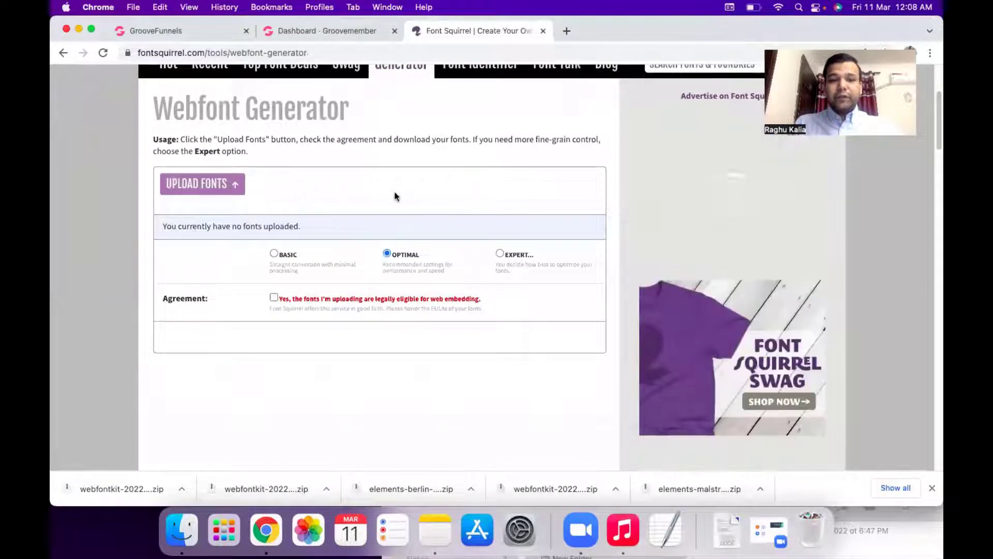
click(394, 191)
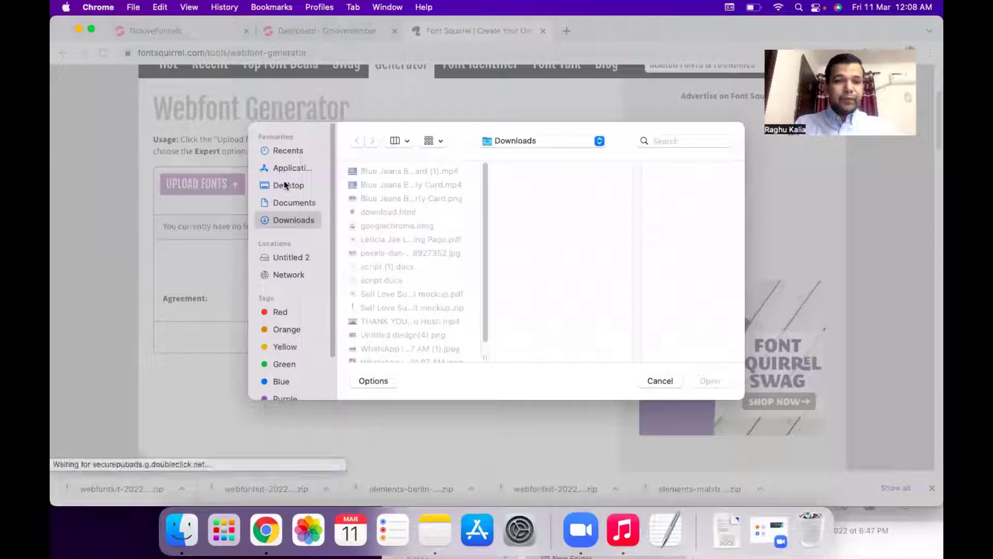
click(282, 186)
click(362, 175)
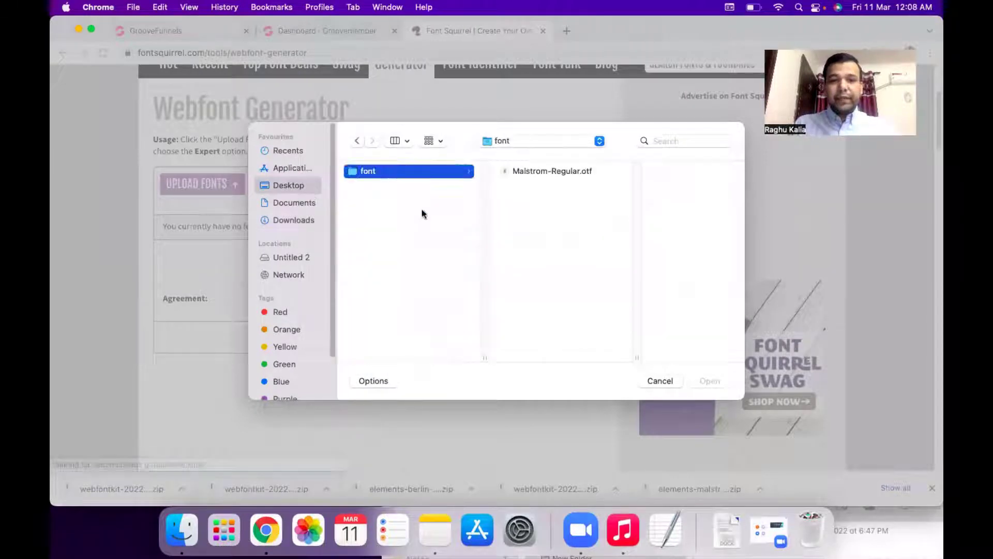
click(541, 171)
click(713, 386)
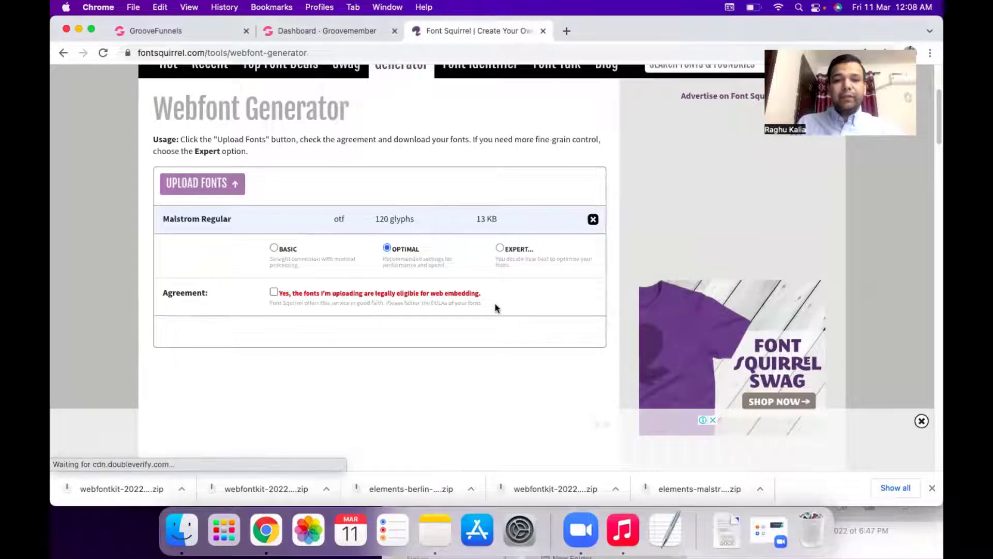
Step: Accept the embedding agreement and download the generated webfont kit
click(275, 293)
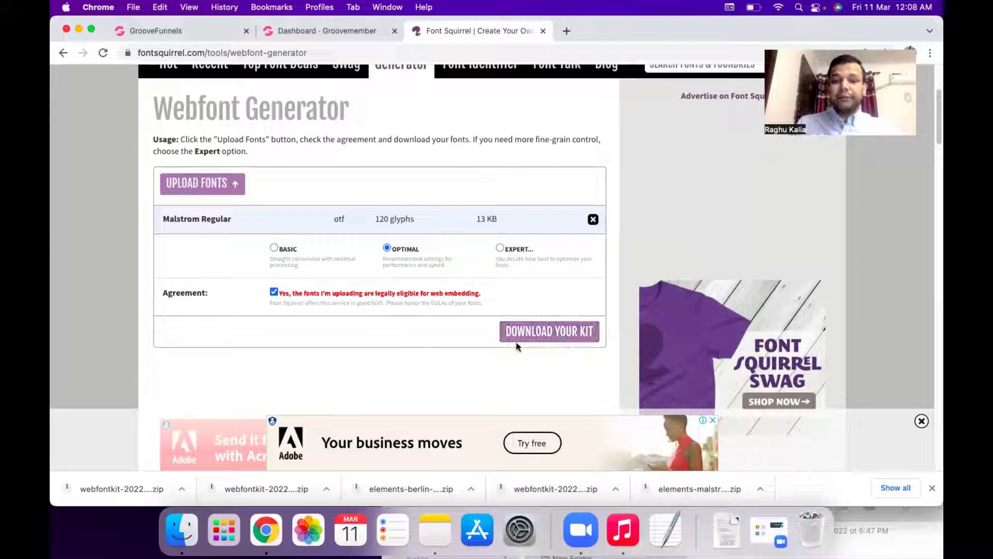
click(552, 337)
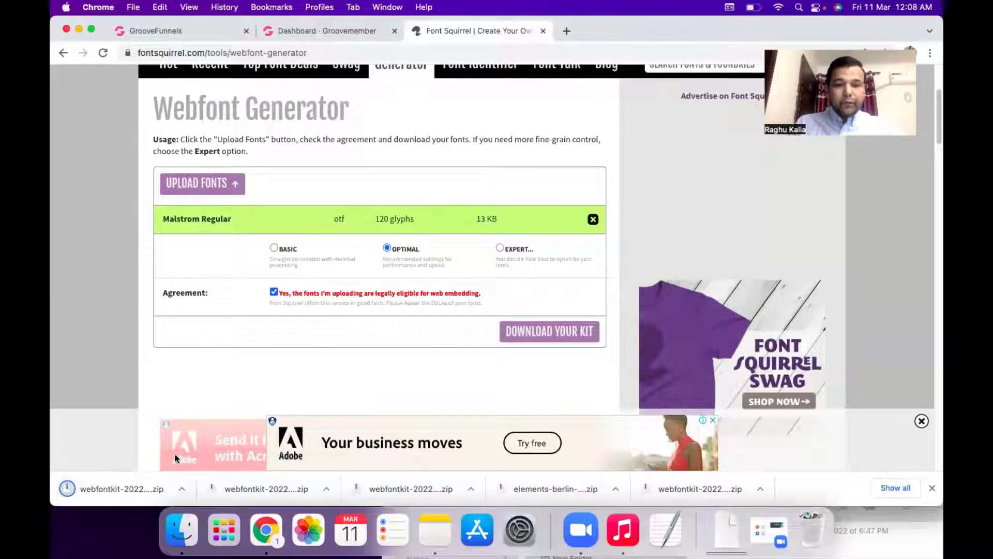
click(183, 489)
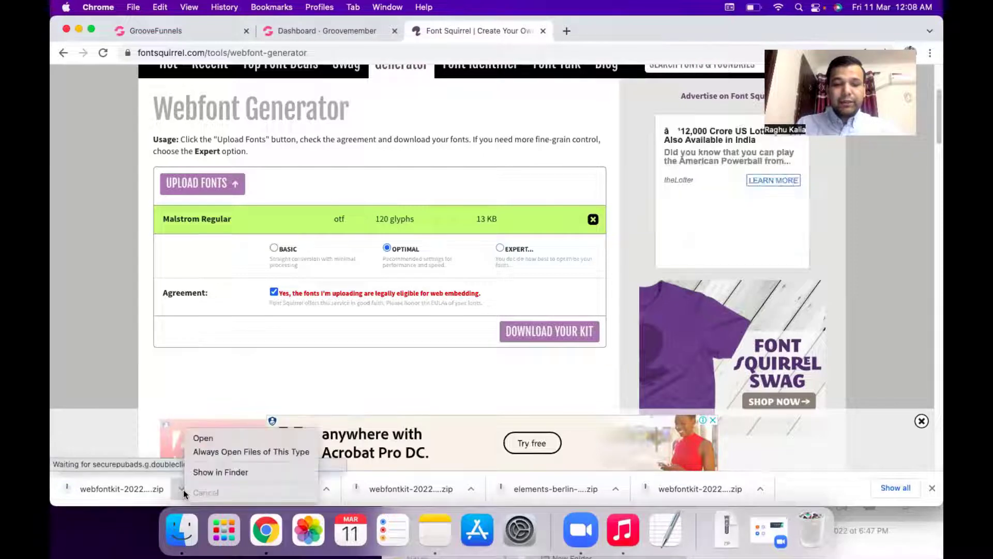
Step: Reveal the webfontkit zip in Finder, extract it with Archive Utility, and open the folder
click(208, 473)
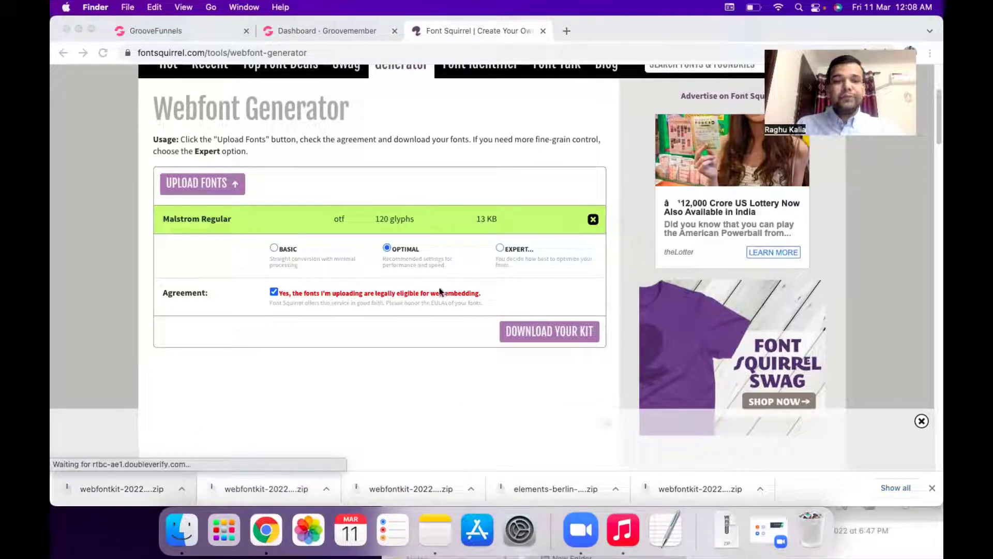
right_click(386, 152)
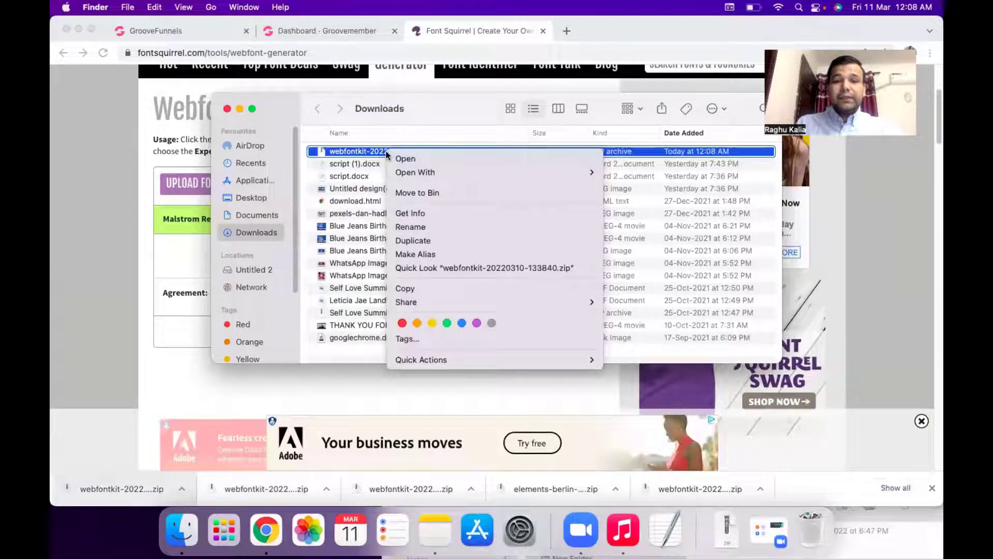
mouse_move(418, 176)
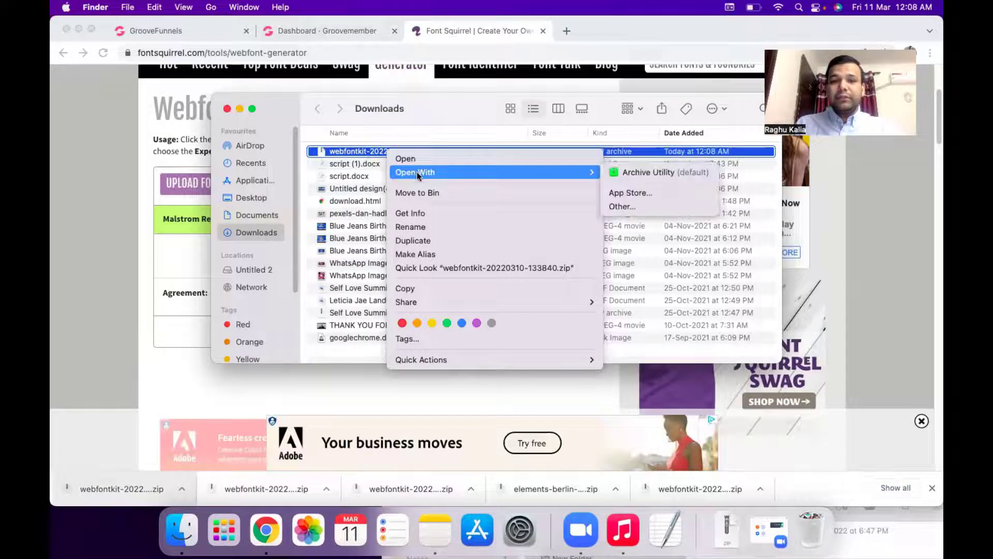
click(655, 173)
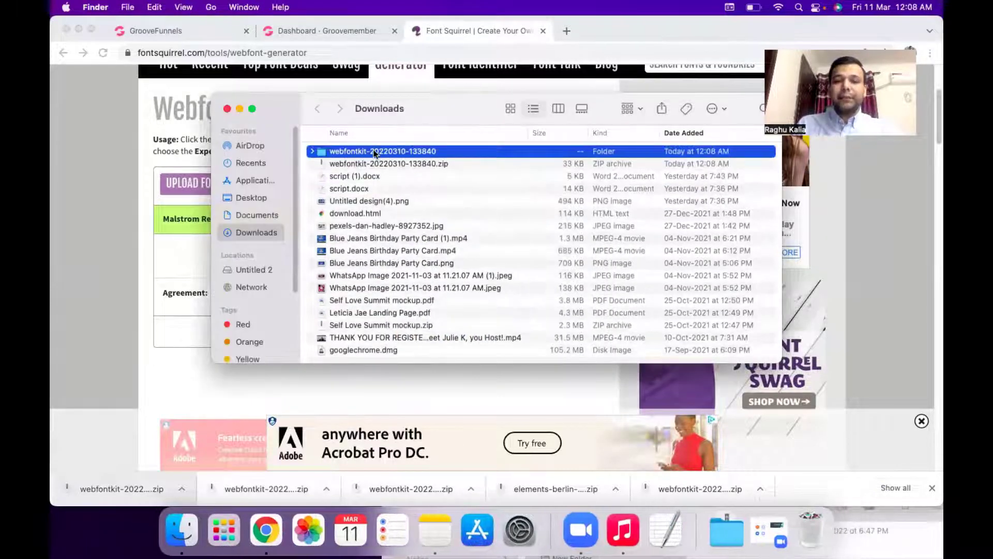
double_click(502, 151)
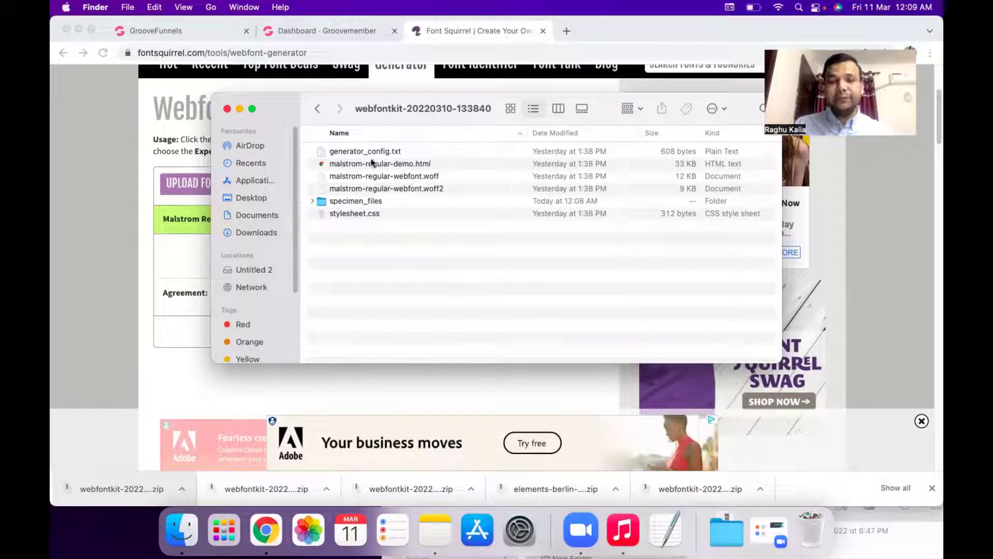
click(334, 33)
Step: Switch to GrooveMember through the Groove apps list and open its Files library
click(335, 33)
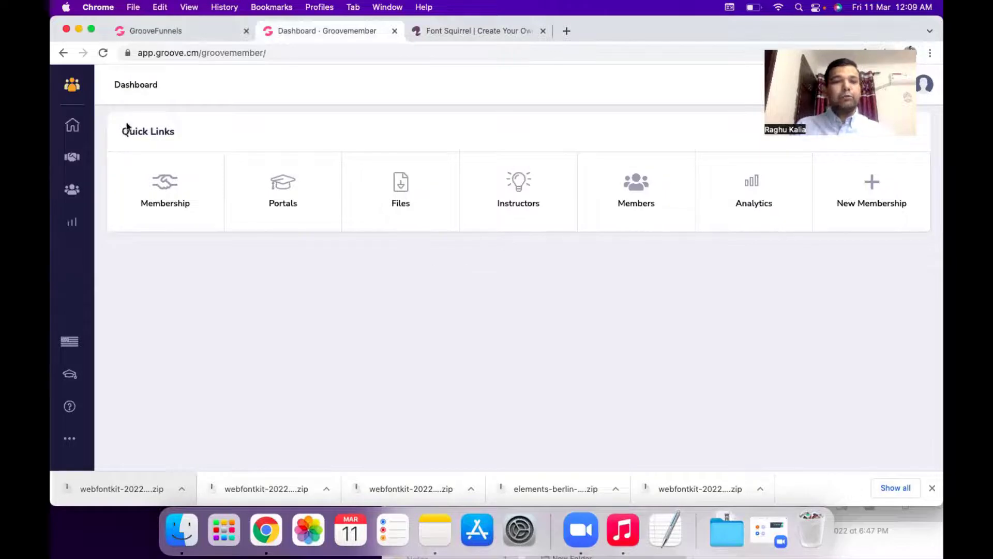
click(83, 85)
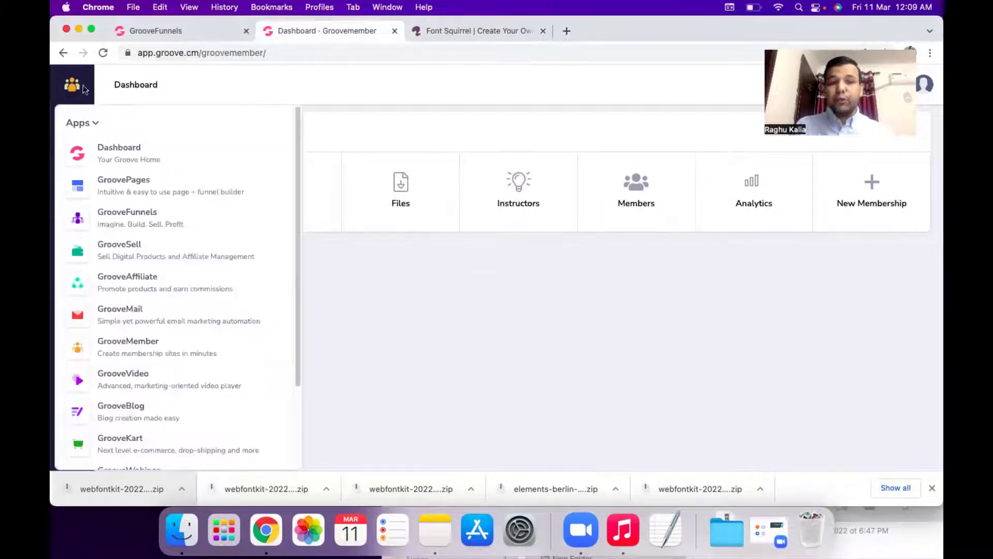
click(161, 353)
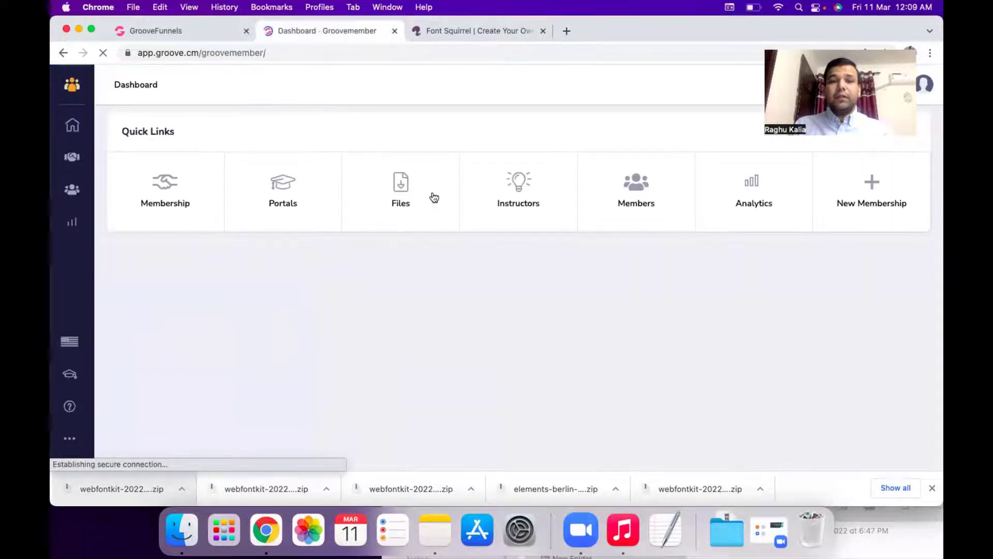
click(432, 195)
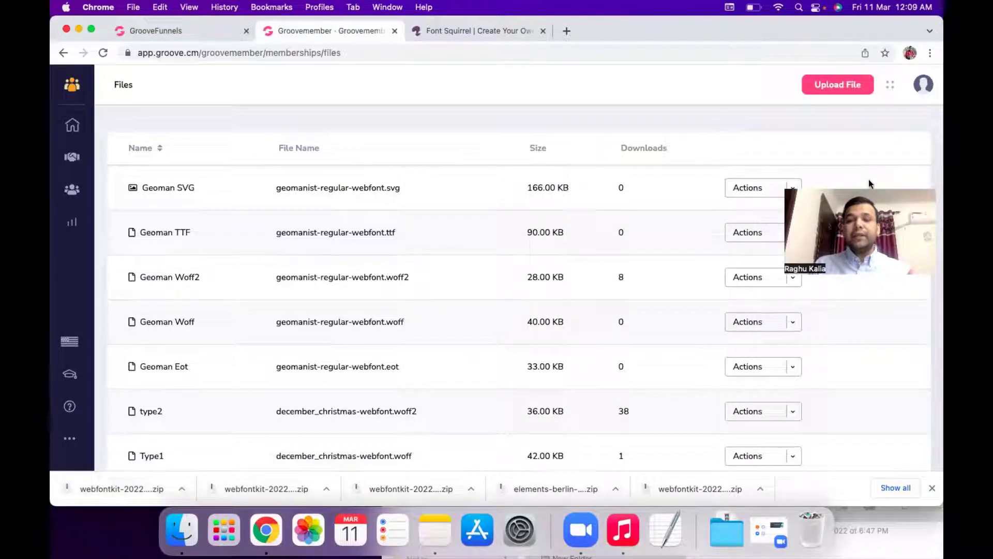
Step: Upload malstrom-regular-webfont.woff from the Downloads webfontkit folder, named 'Malstron Regular'
click(846, 89)
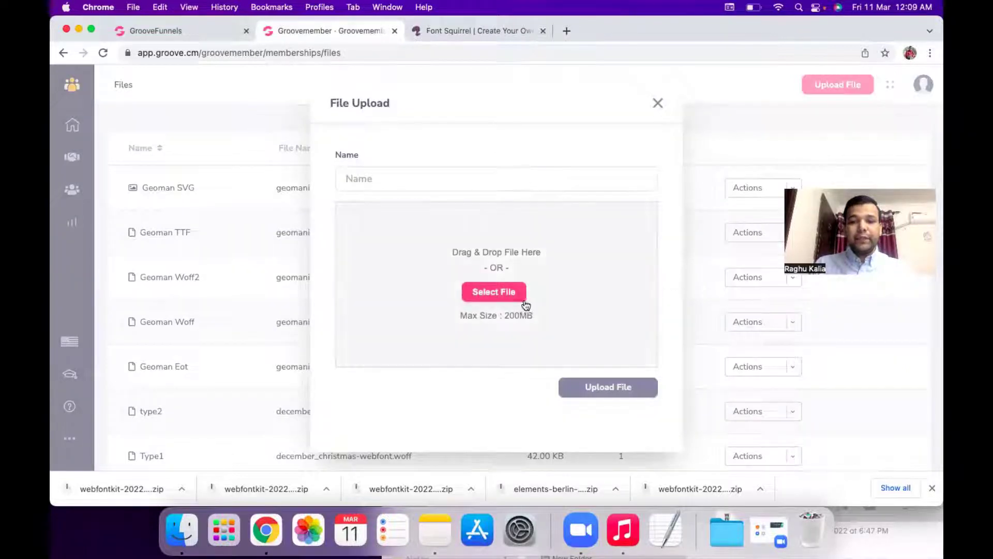
click(504, 295)
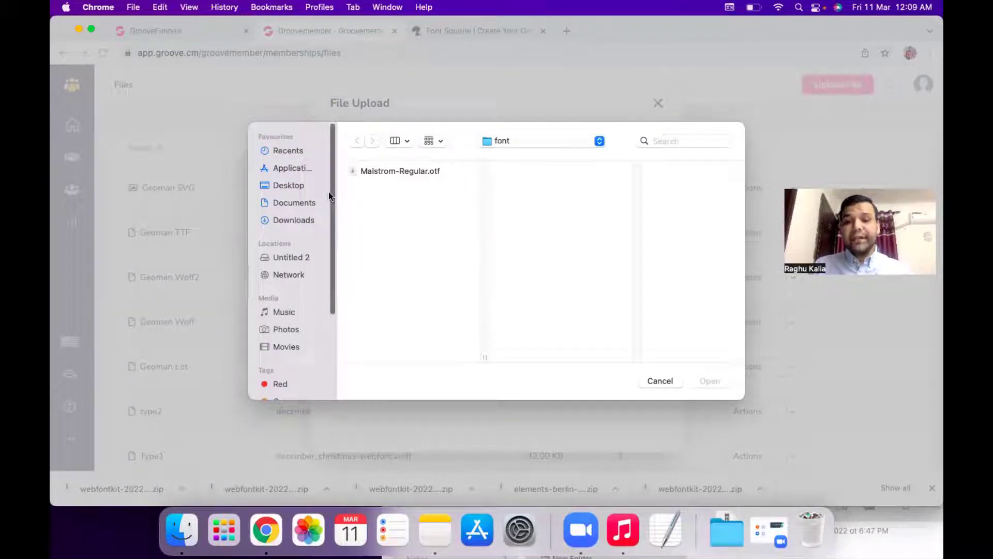
click(292, 221)
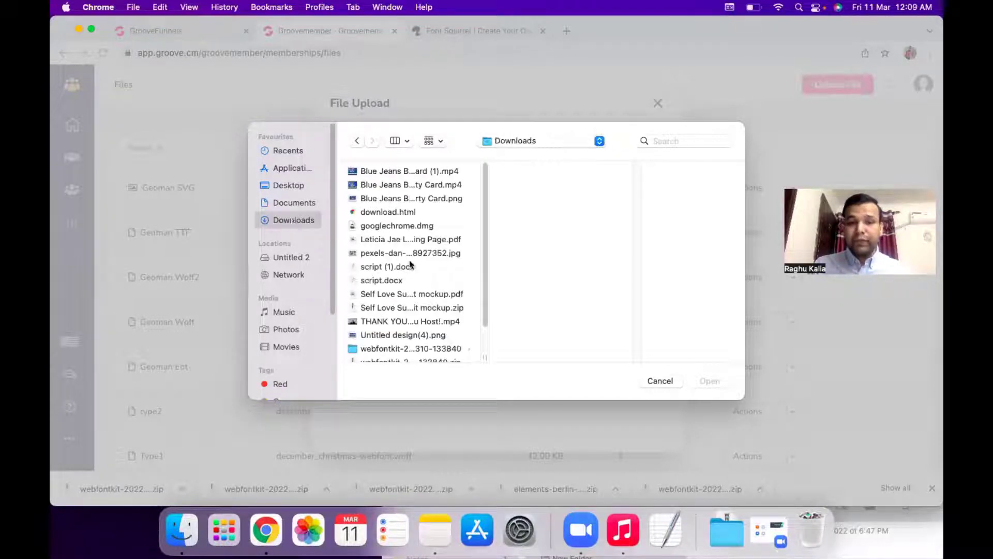
scroll(441, 296, down, 2)
click(385, 309)
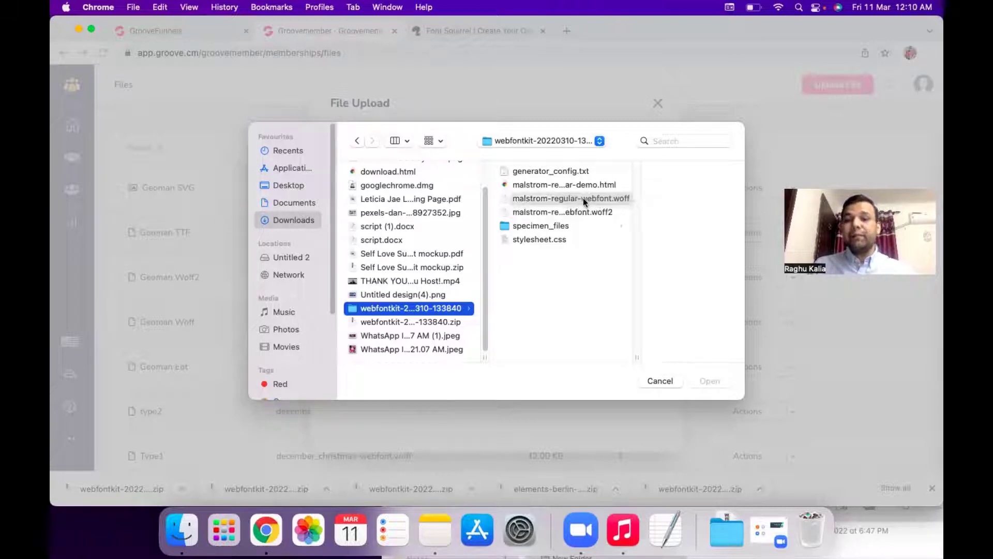
click(583, 198)
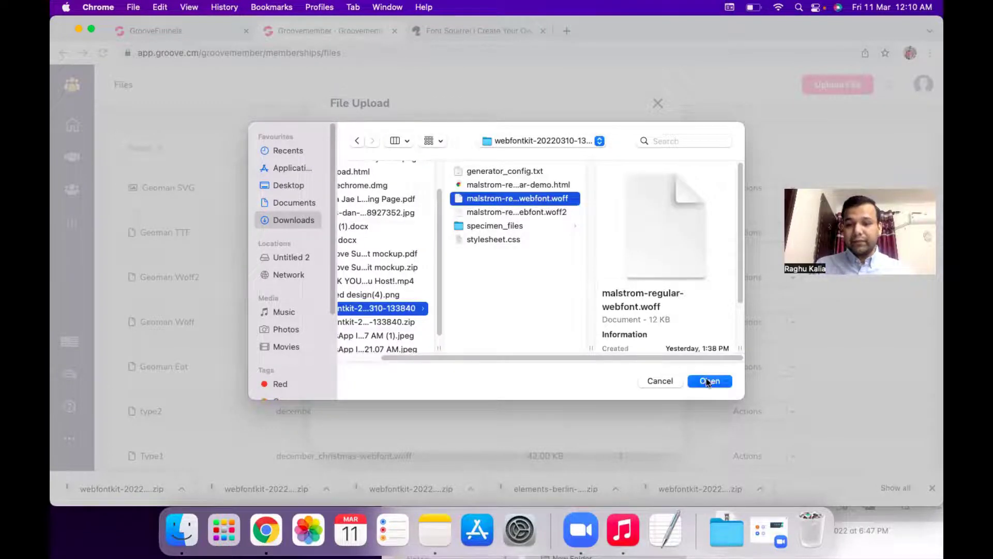
click(707, 382)
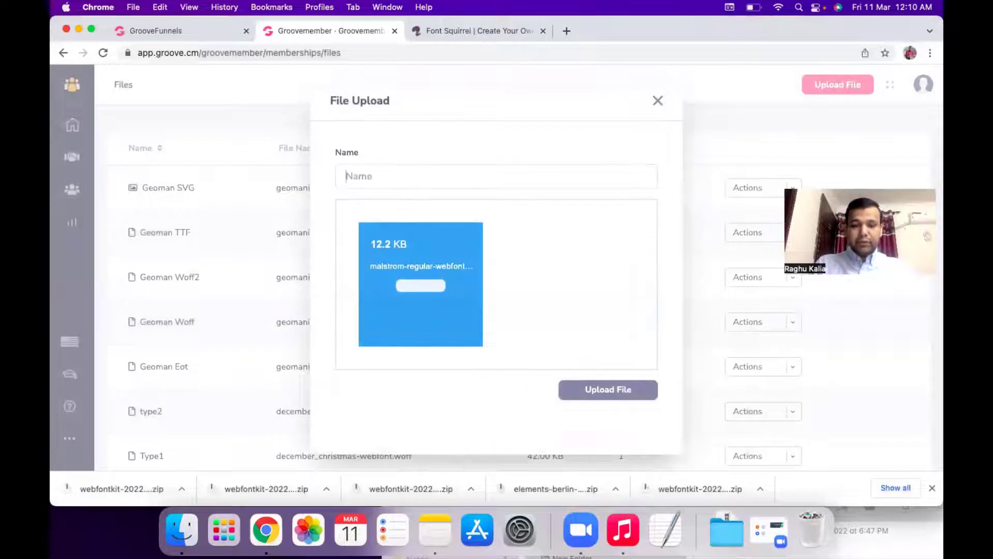
text(Malstron Reg)
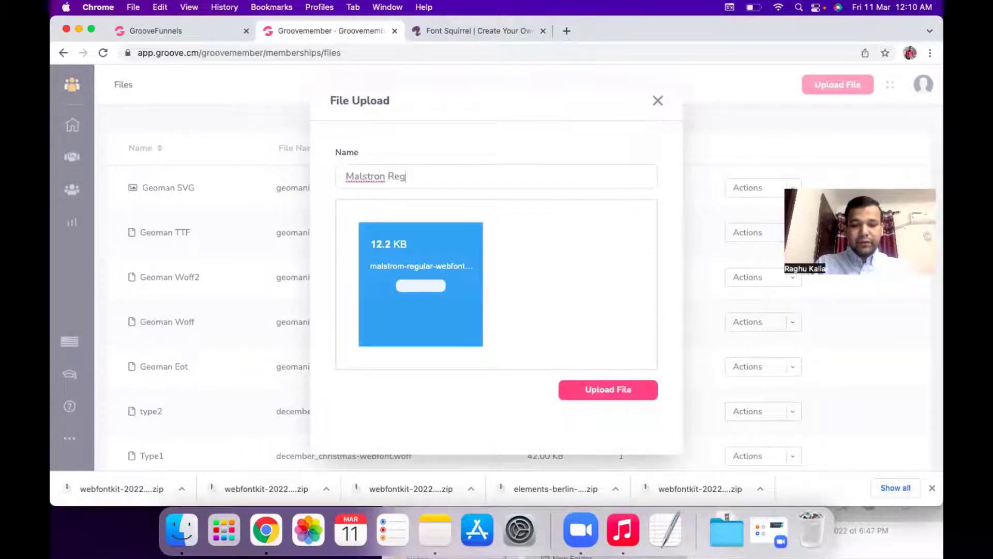
text(ular Wof)
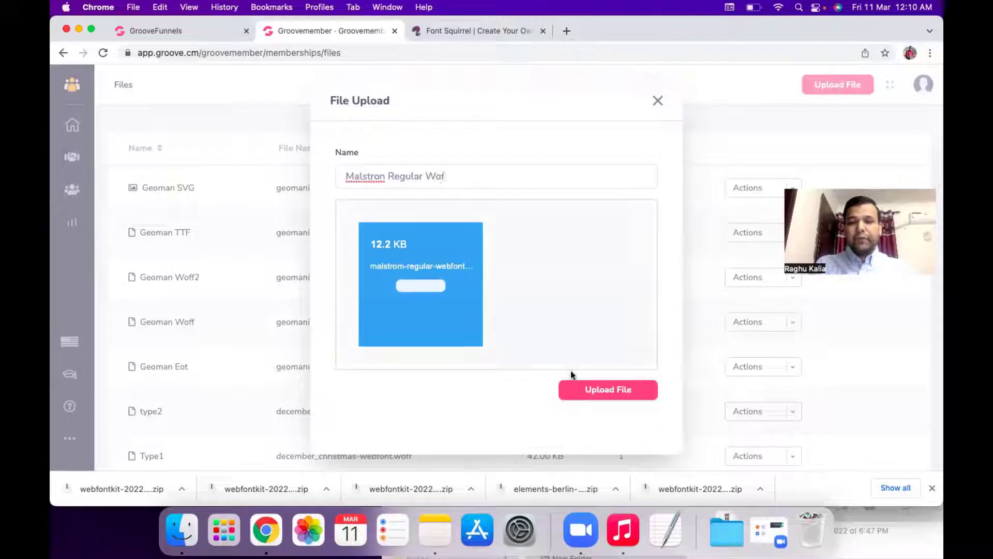
click(588, 390)
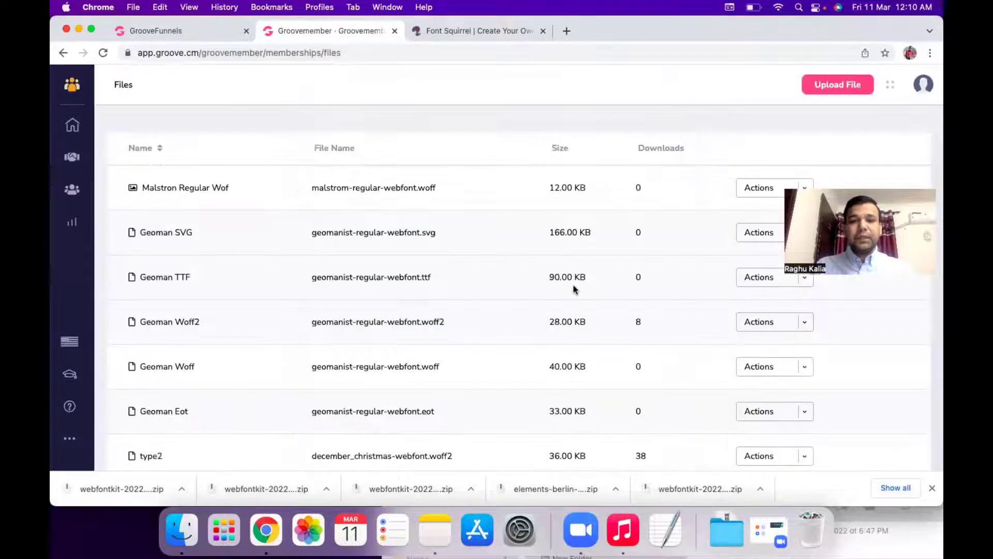
drag(443, 190, 356, 185)
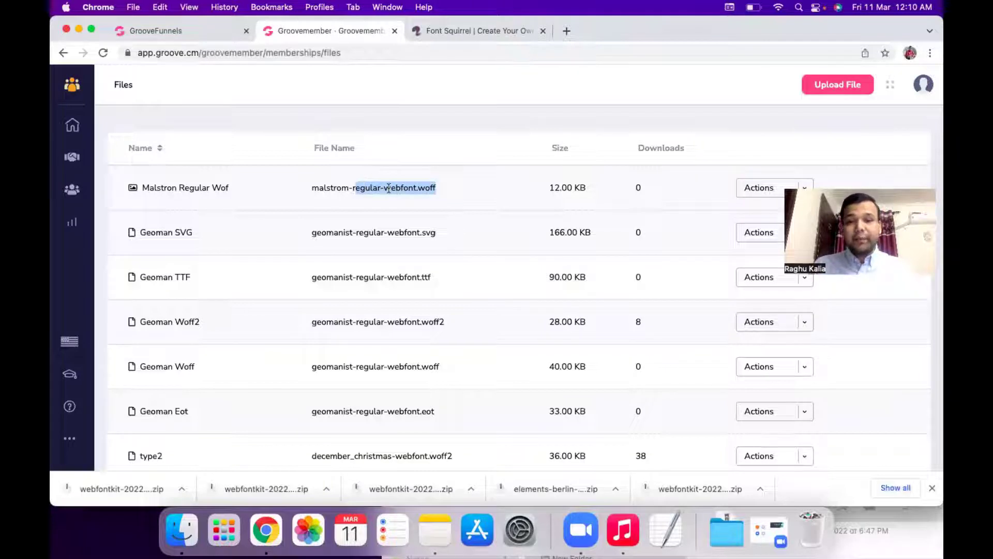
Step: Upload malstrom-regular-webfont.woff2 under the name 'Malstron Regular Woff2'
click(828, 87)
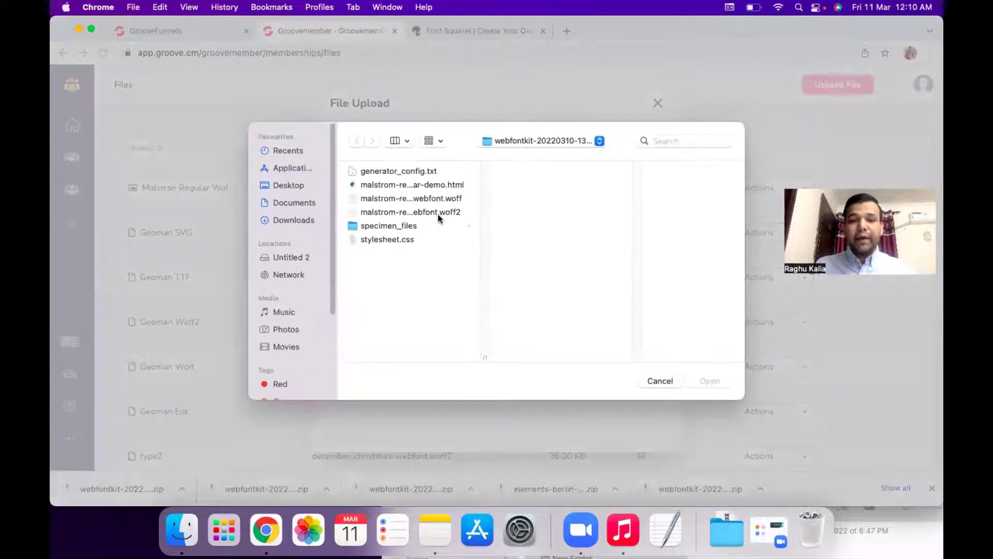
click(439, 213)
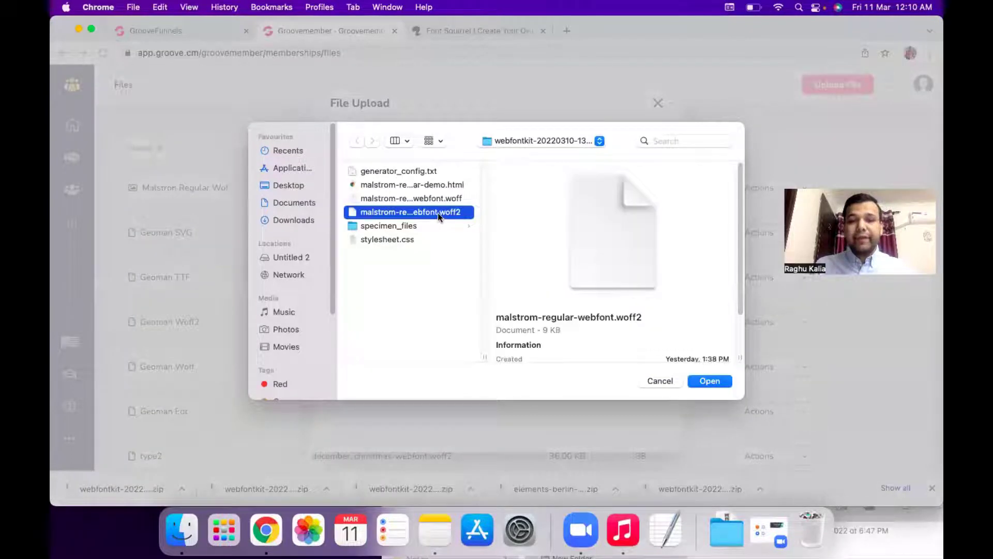
click(716, 381)
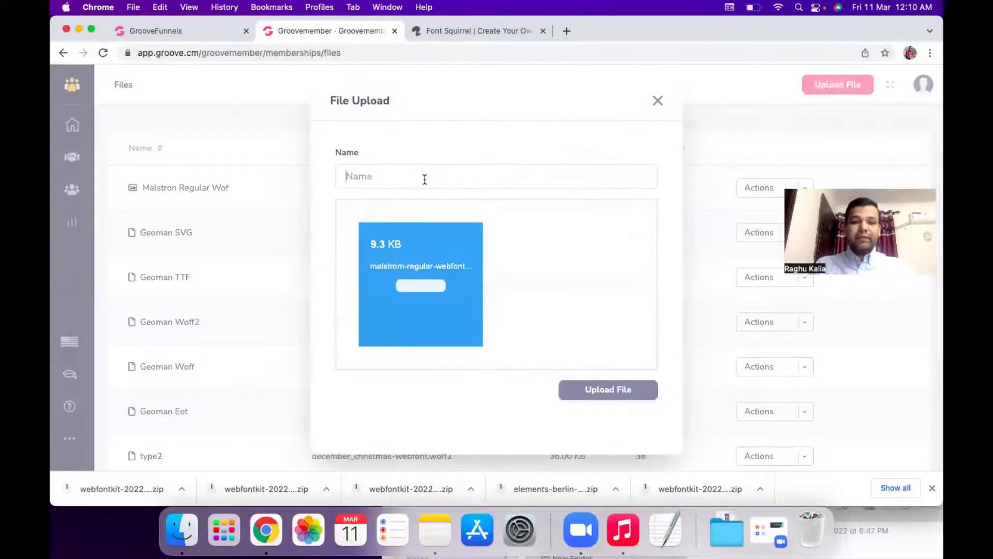
click(362, 175)
text(Malstron Re)
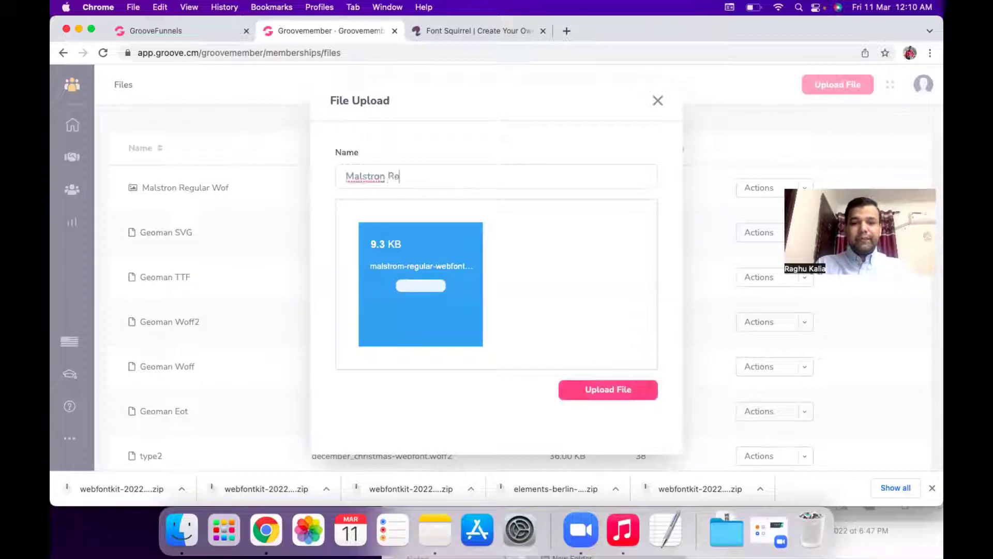
text(gular Wof)
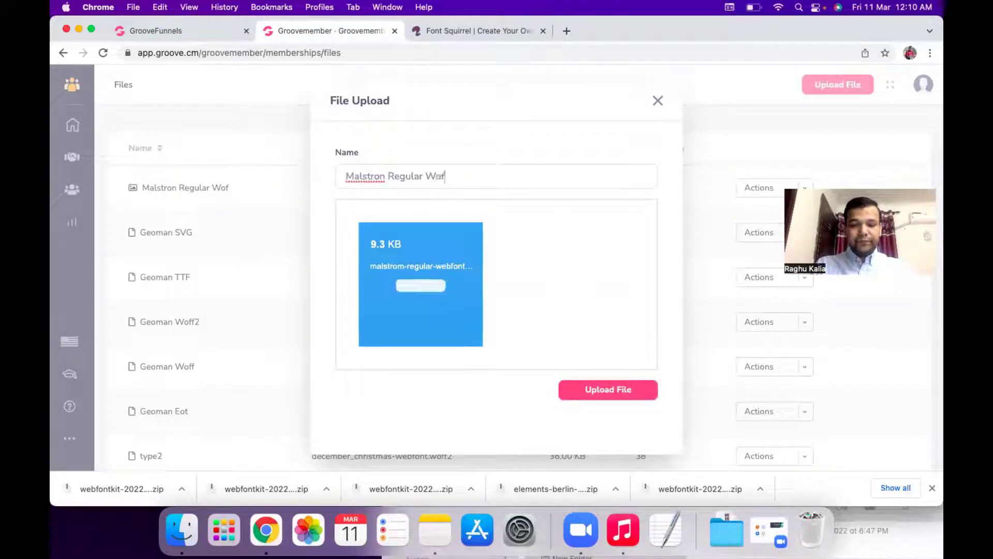
text(f2)
click(595, 387)
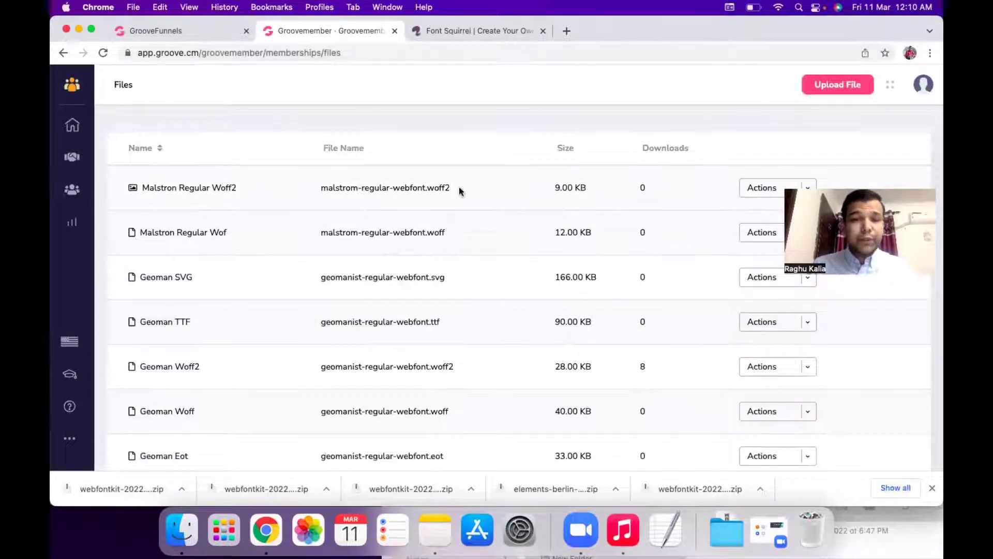
Step: Check the uploaded font names, then open the webfontkit folder and stylesheet.css's options
drag(450, 188, 321, 187)
drag(445, 233, 368, 231)
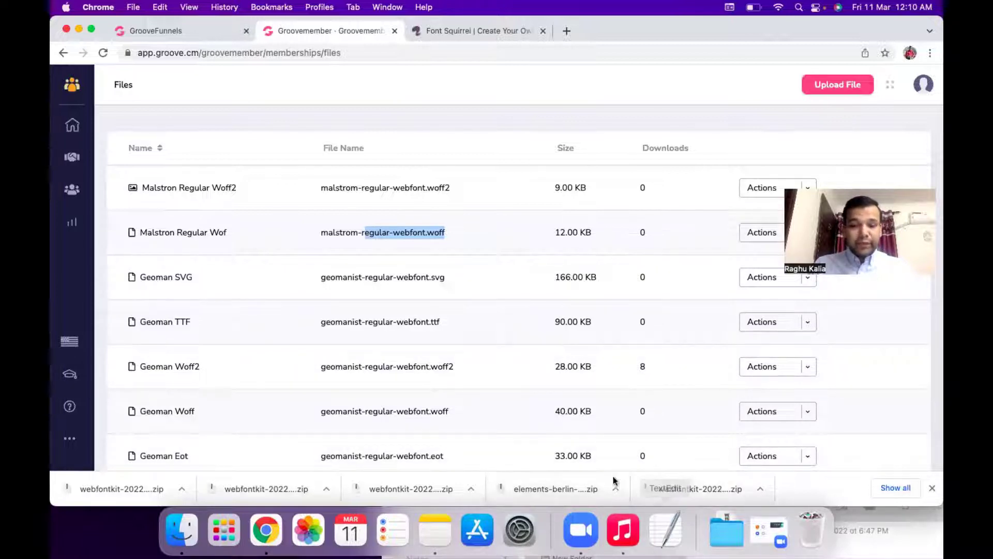
click(728, 530)
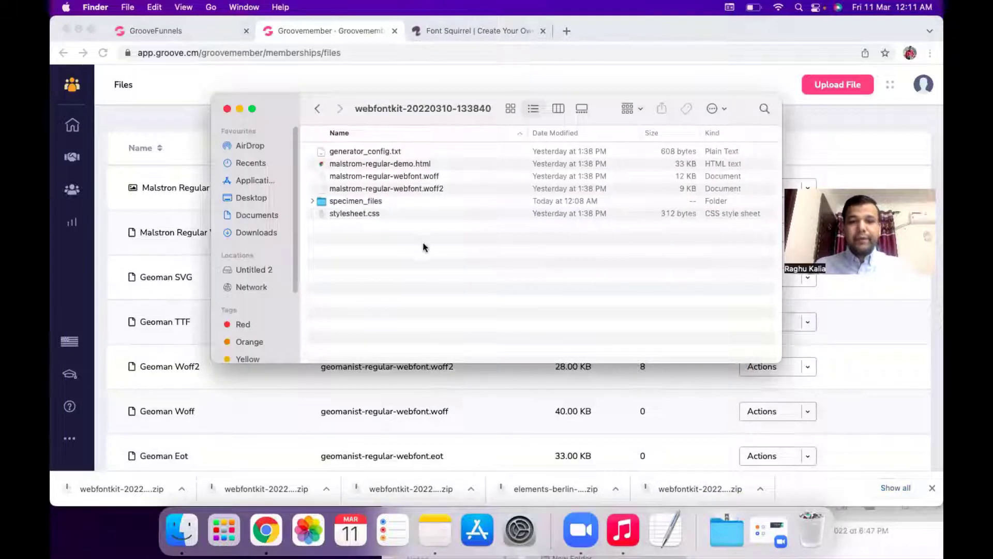
right_click(356, 215)
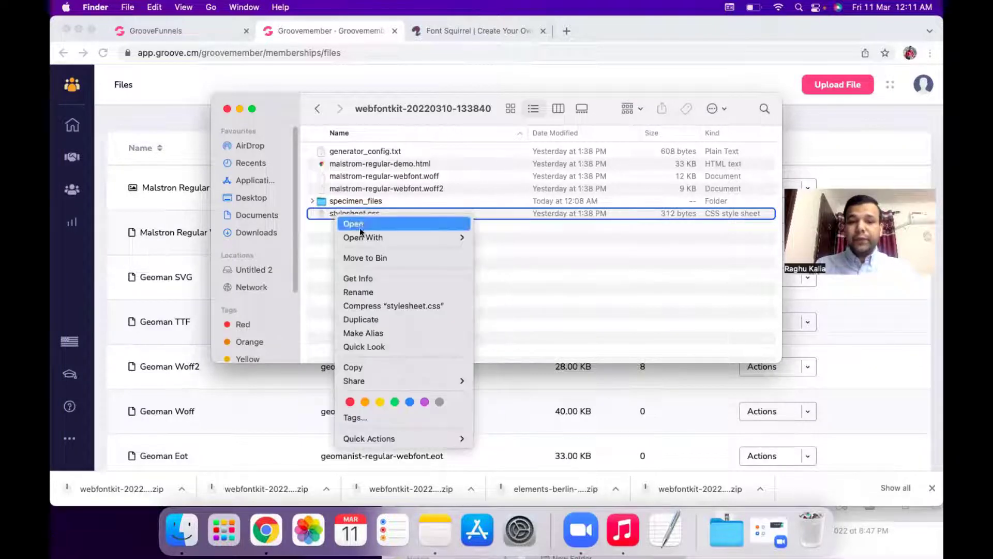
mouse_move(363, 232)
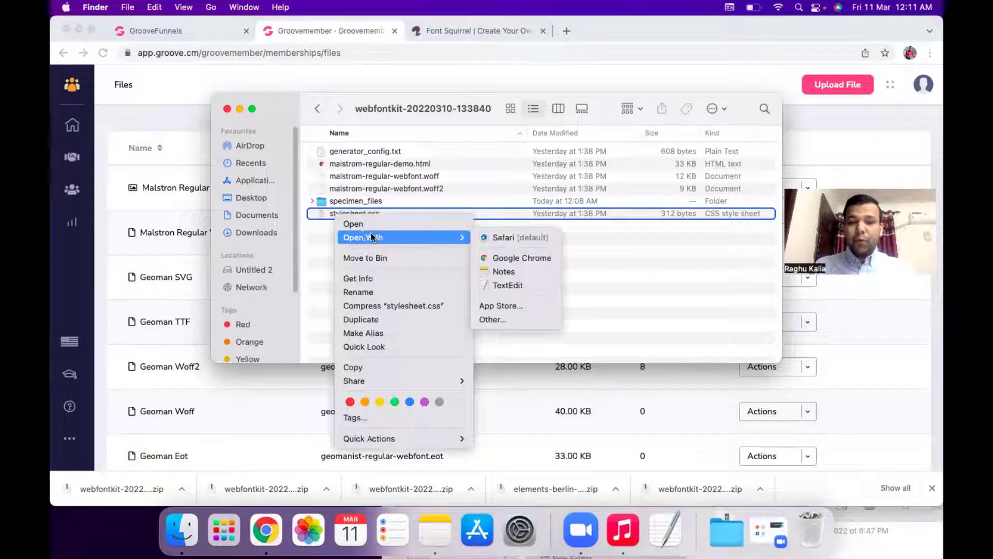
click(517, 285)
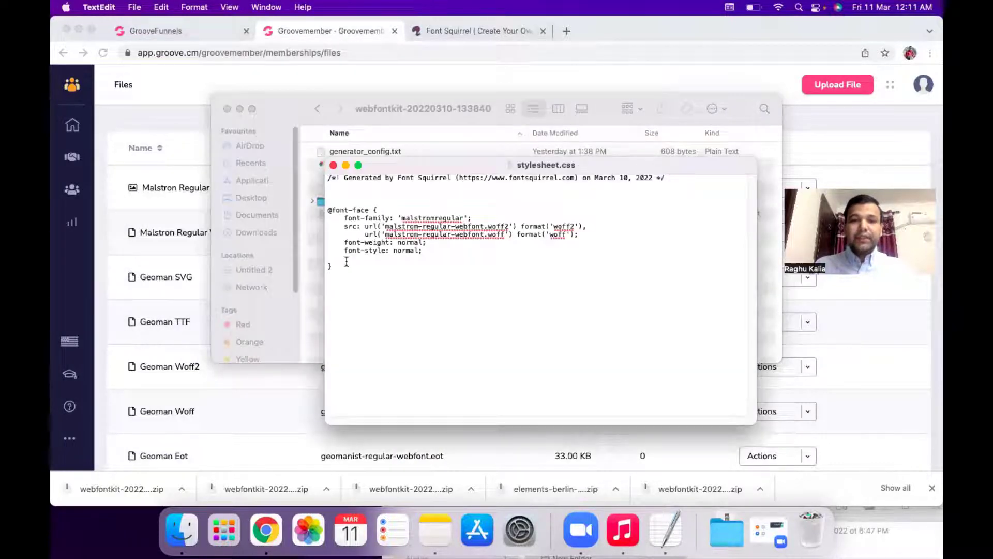
drag(344, 264, 324, 209)
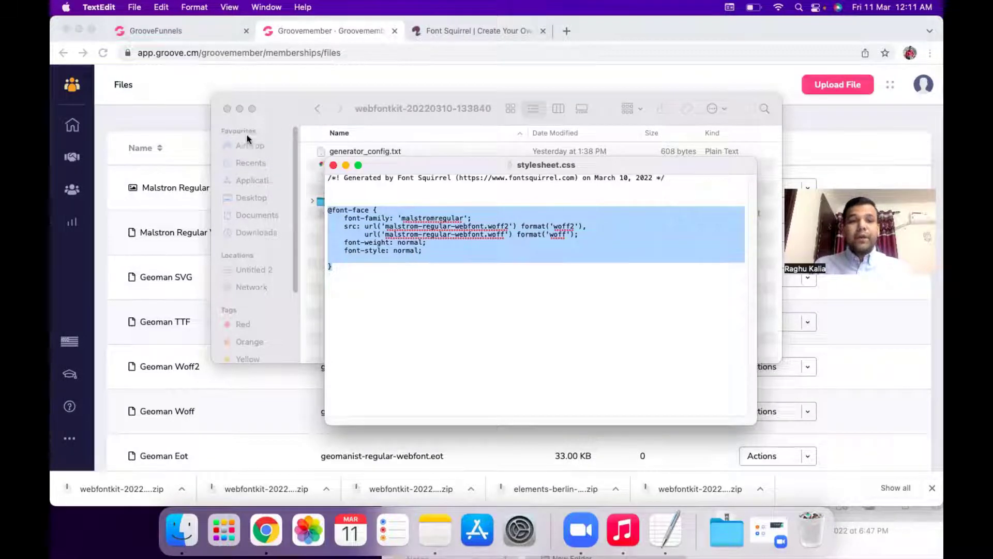
Step: Copy the secure URL of the Malstron Regular Wof file from its Actions menu
click(240, 110)
click(249, 133)
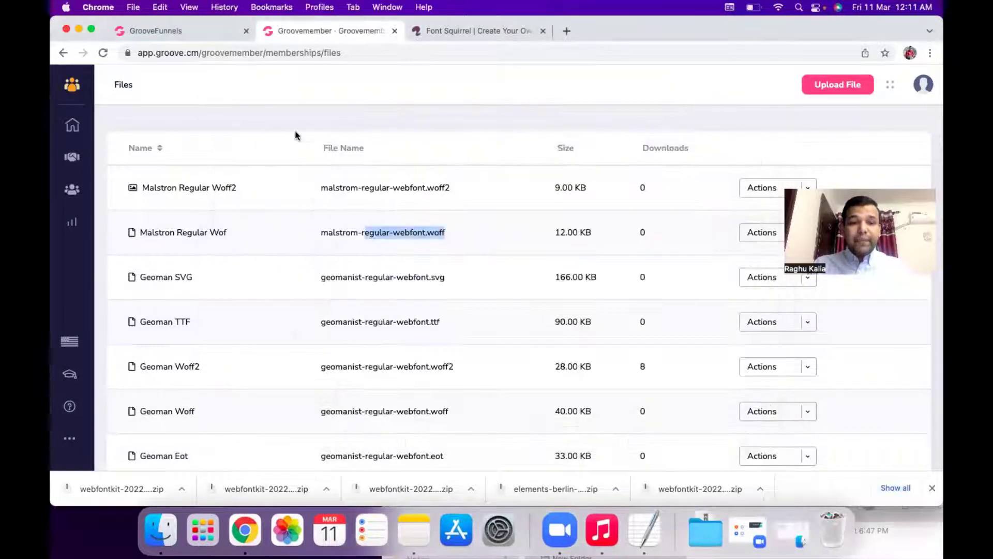
click(748, 228)
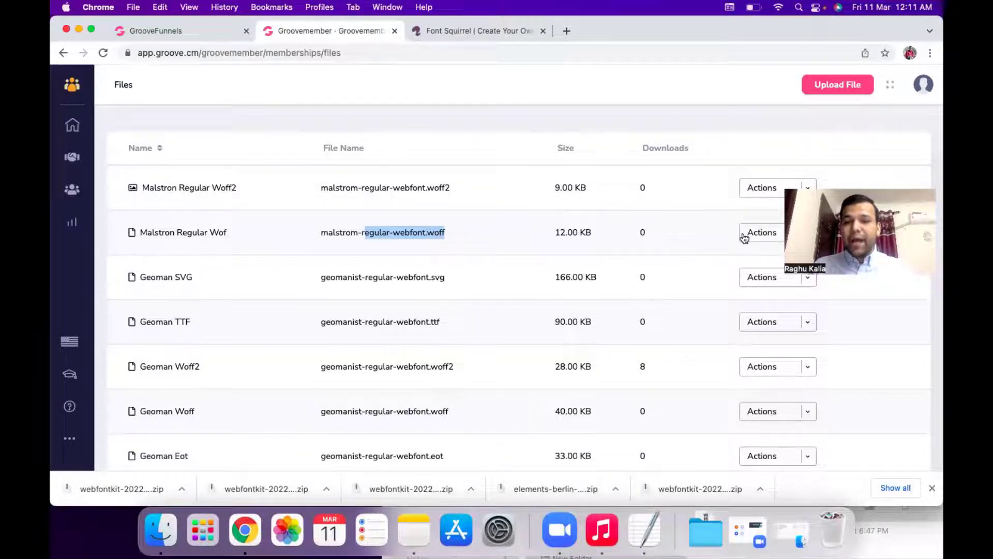
click(765, 238)
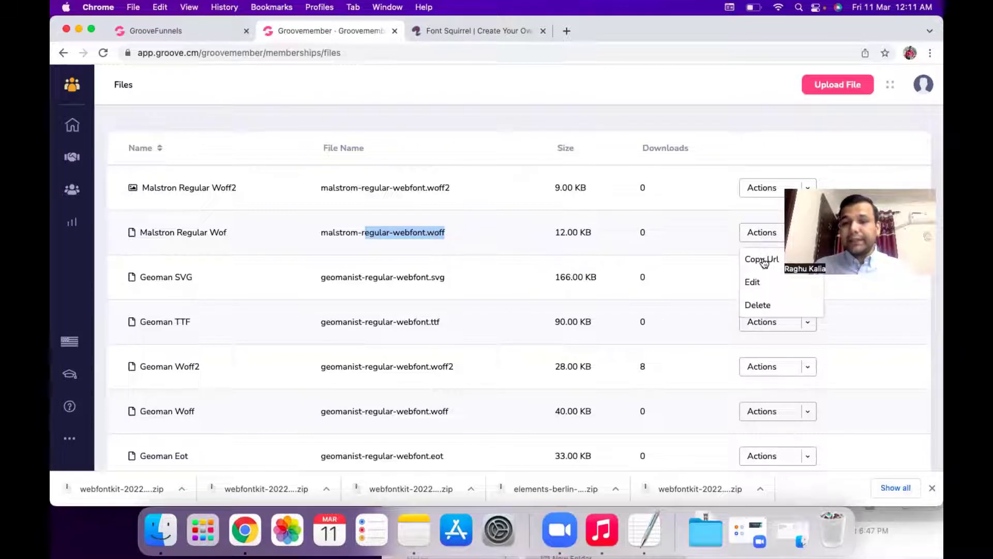
click(765, 258)
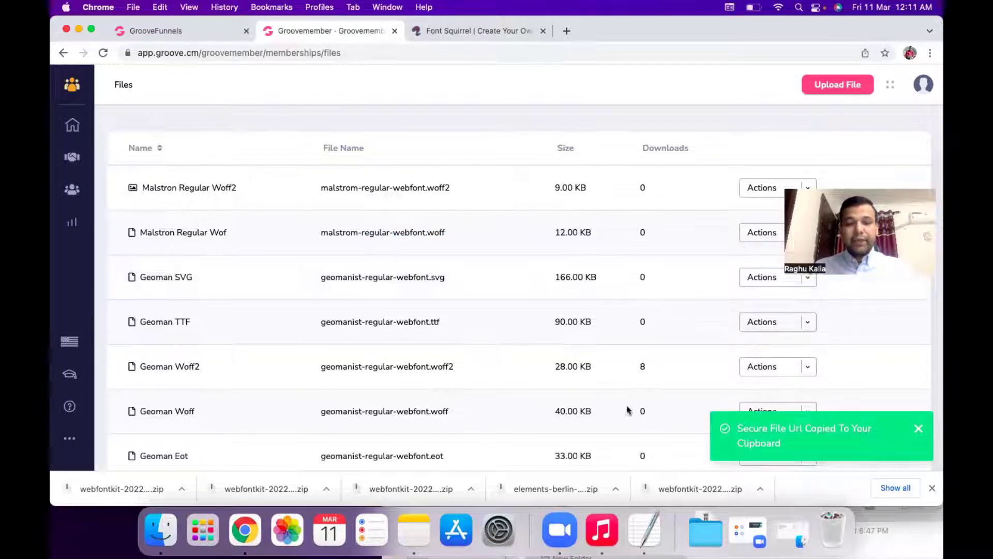
Step: Replace the local woff file name in the url() with the copied GrooveMember link
click(648, 532)
click(421, 234)
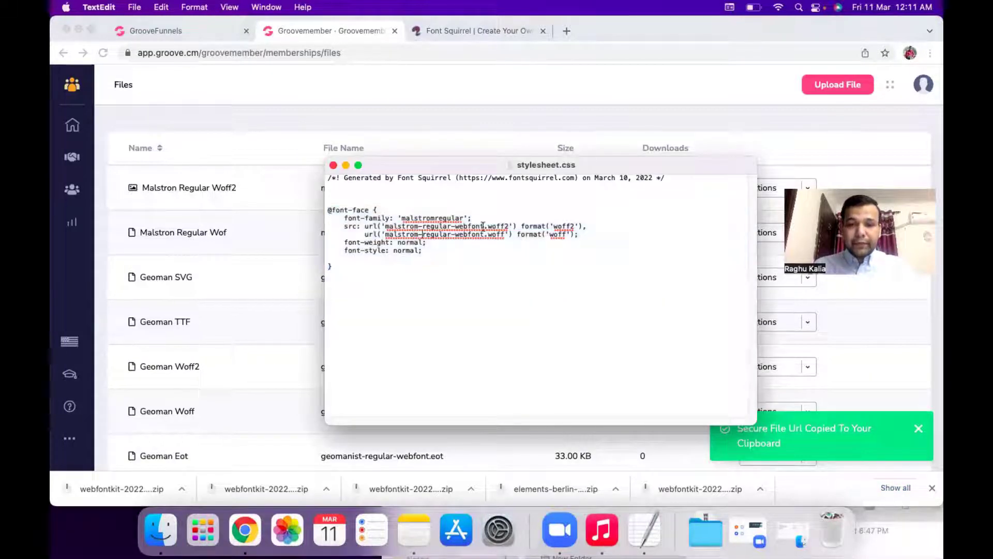
drag(509, 165, 511, 255)
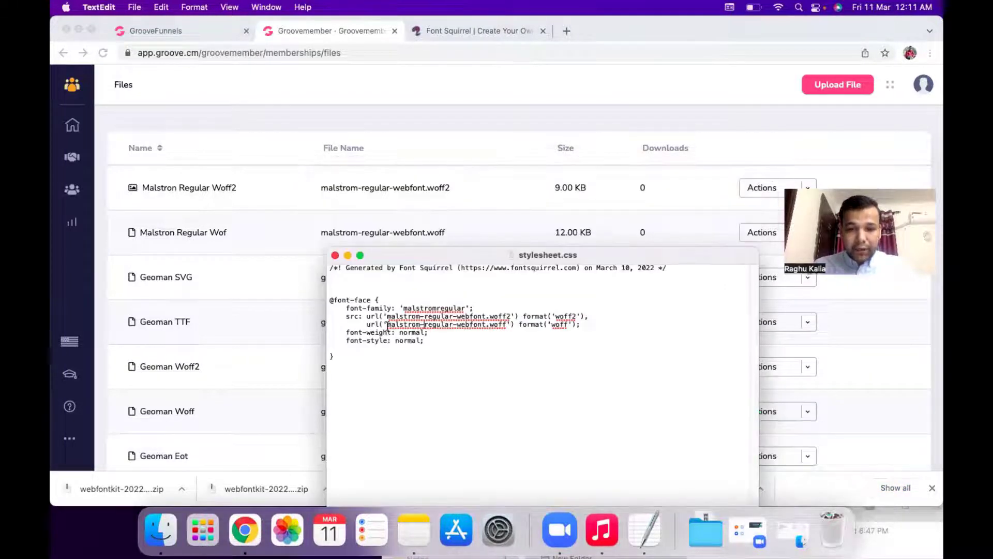
drag(388, 326, 507, 327)
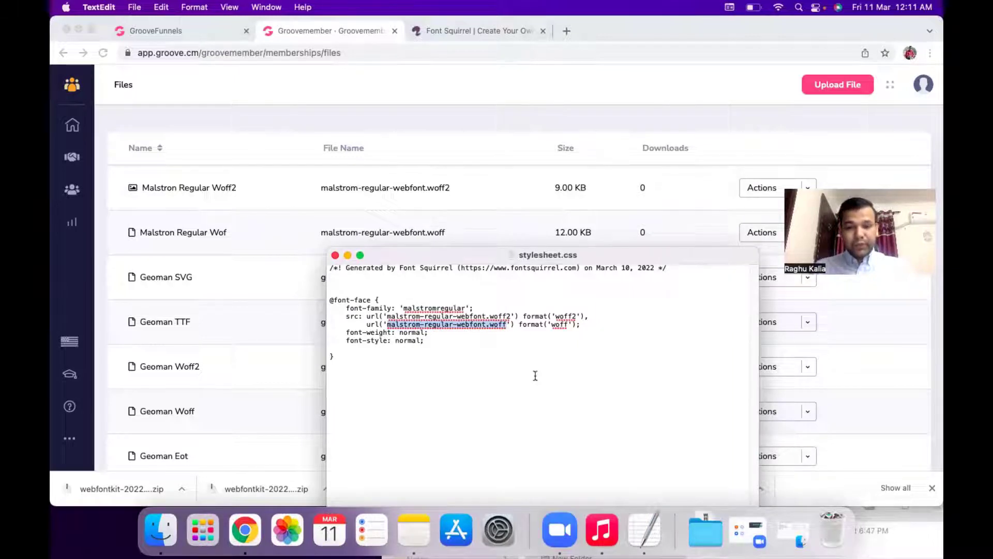
key(super+v)
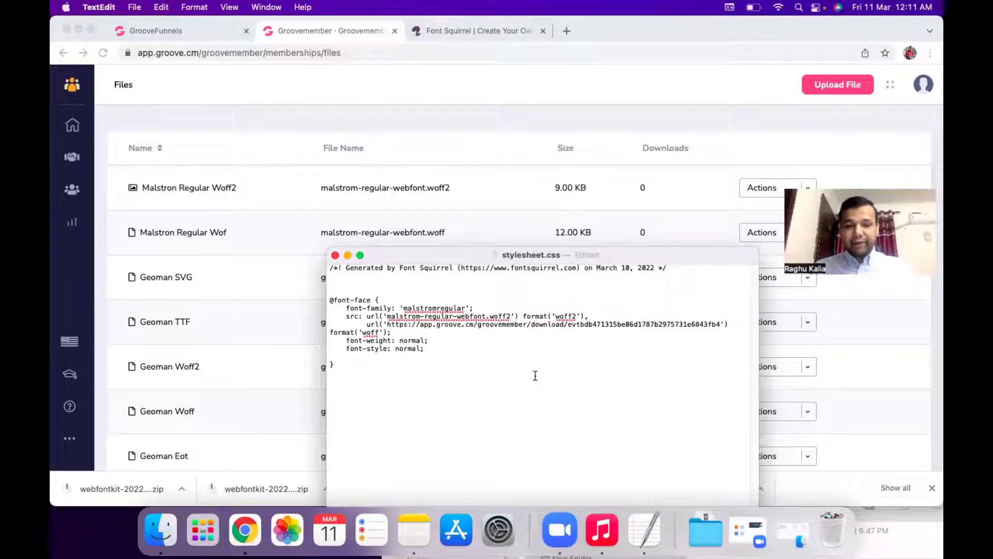
Step: Paste the Malstron Regular Woff2 secure link over the local woff2 source, then select the rule
click(766, 190)
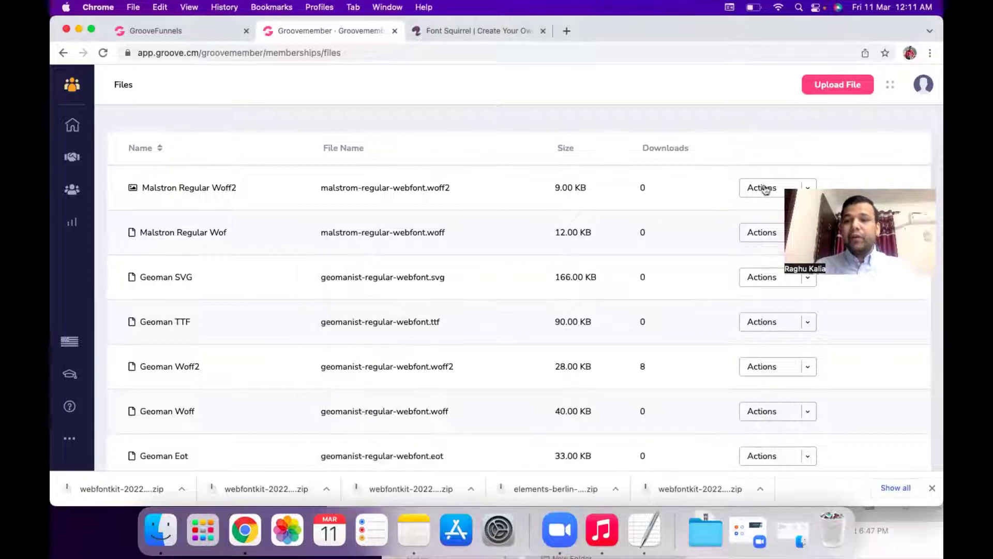
click(766, 190)
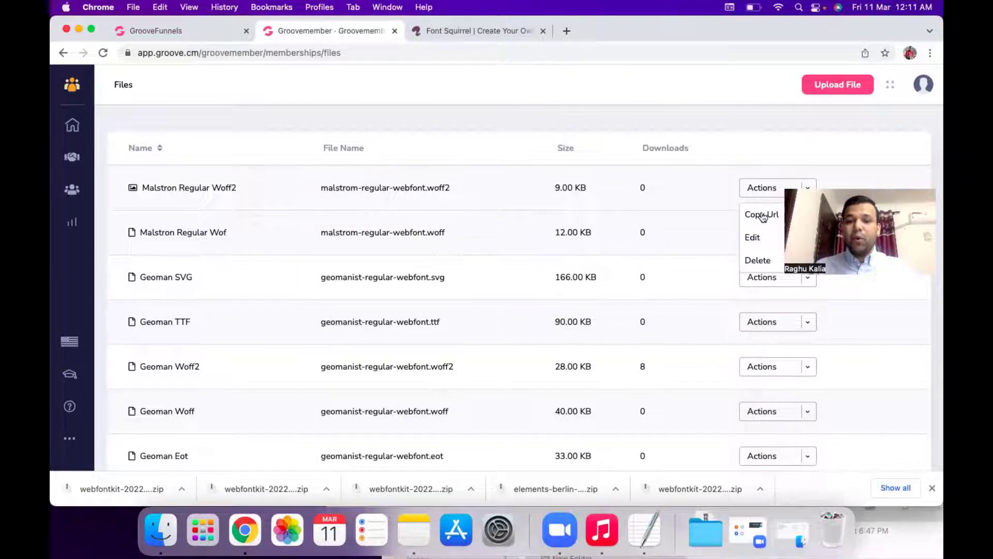
click(762, 215)
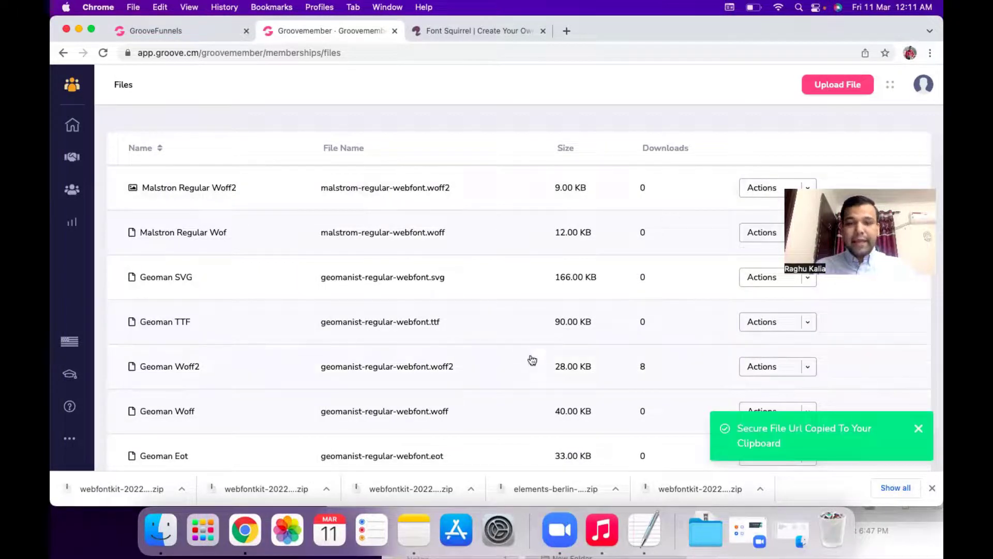
key(super+Tab)
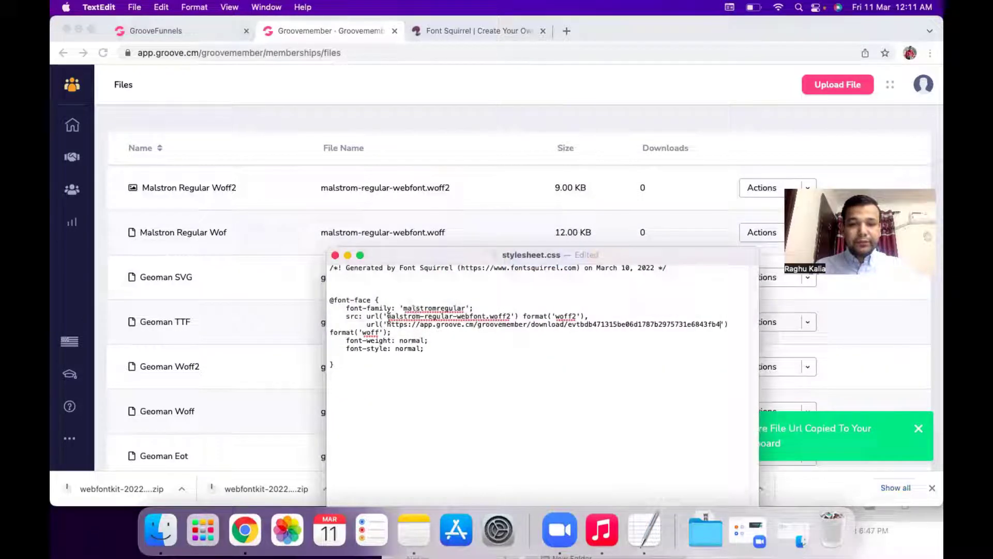
drag(387, 316, 511, 316)
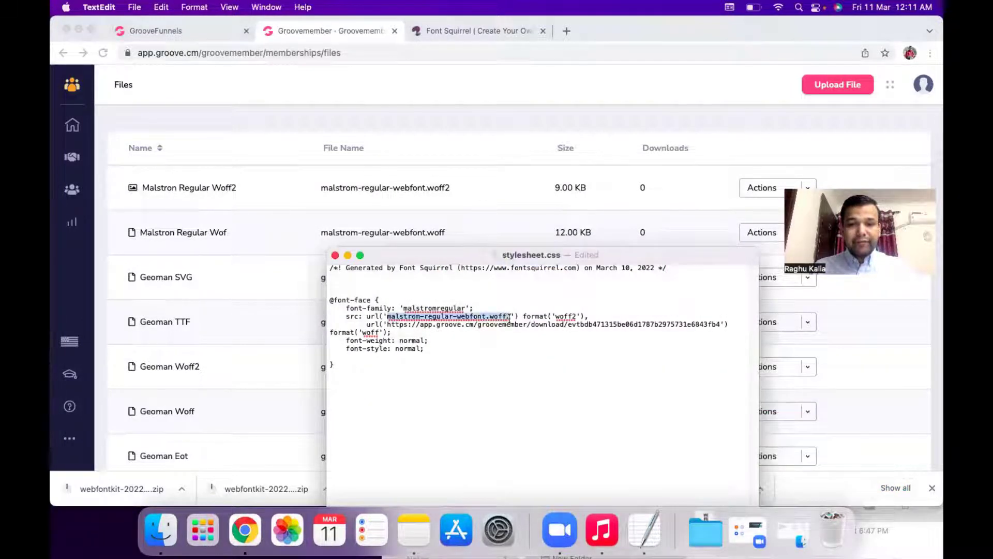
key(super+v)
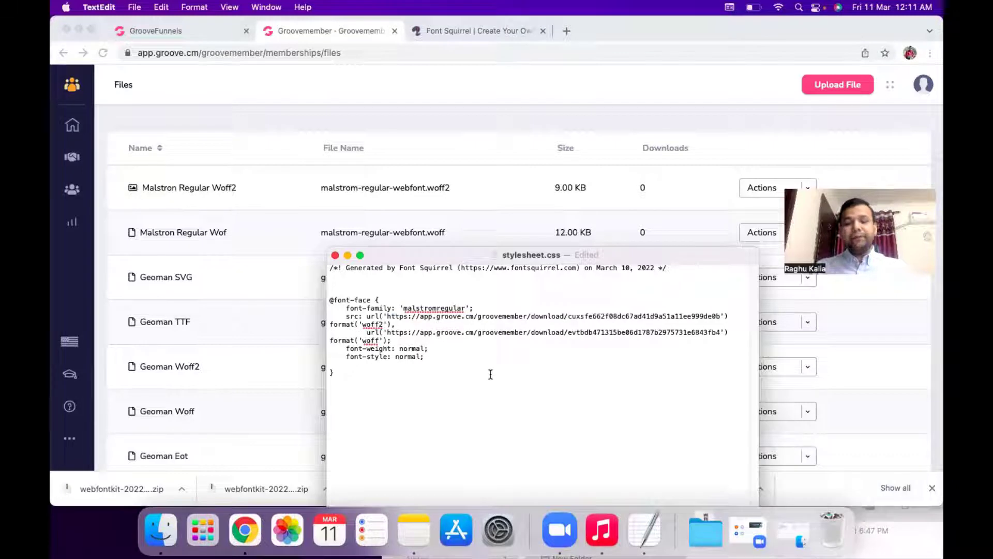
drag(337, 375, 326, 301)
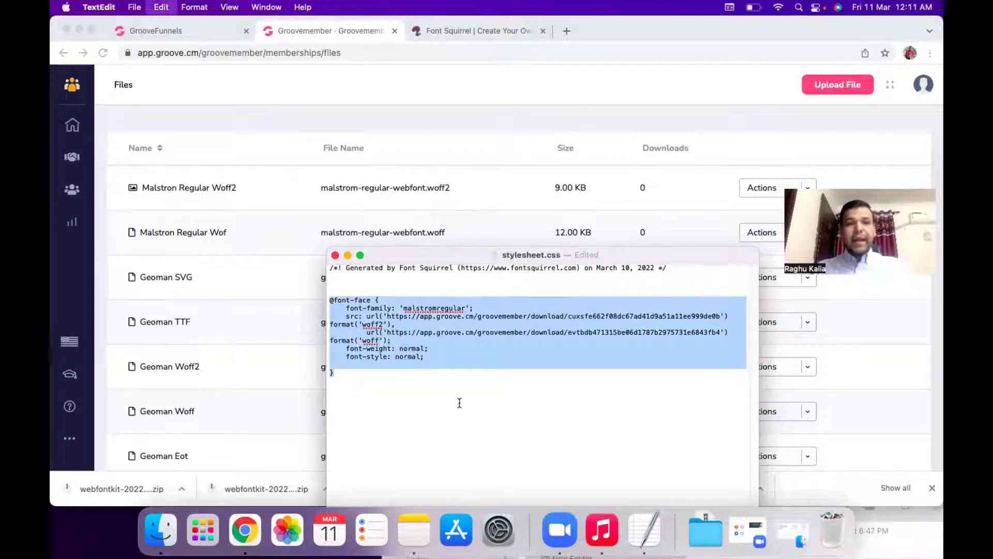
click(189, 34)
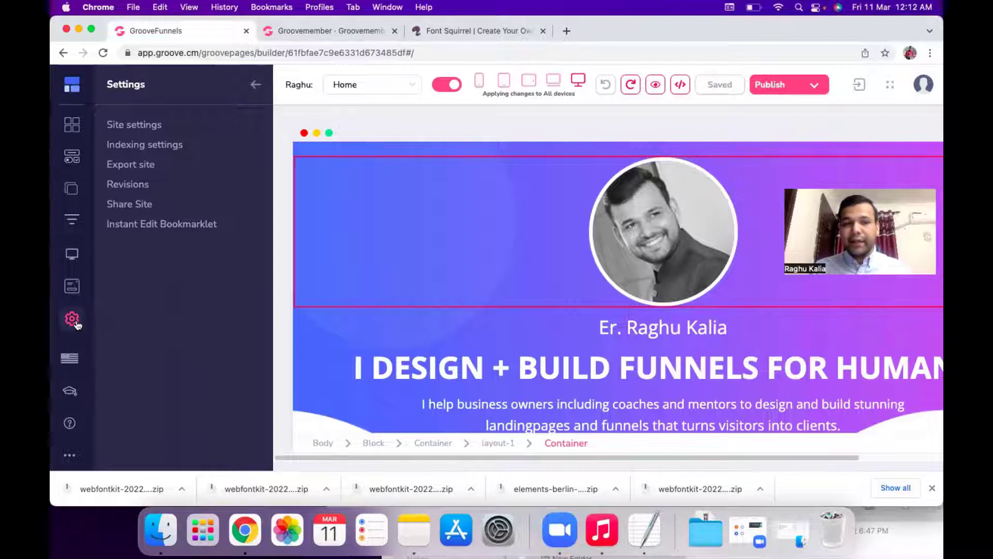
click(134, 127)
scroll(206, 302, down, 3)
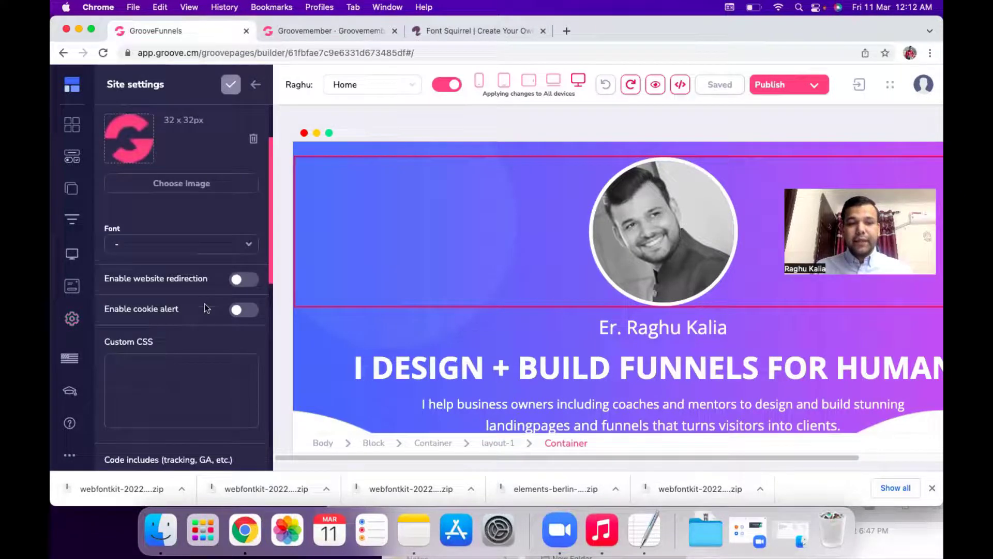
click(157, 352)
key(cmd+v)
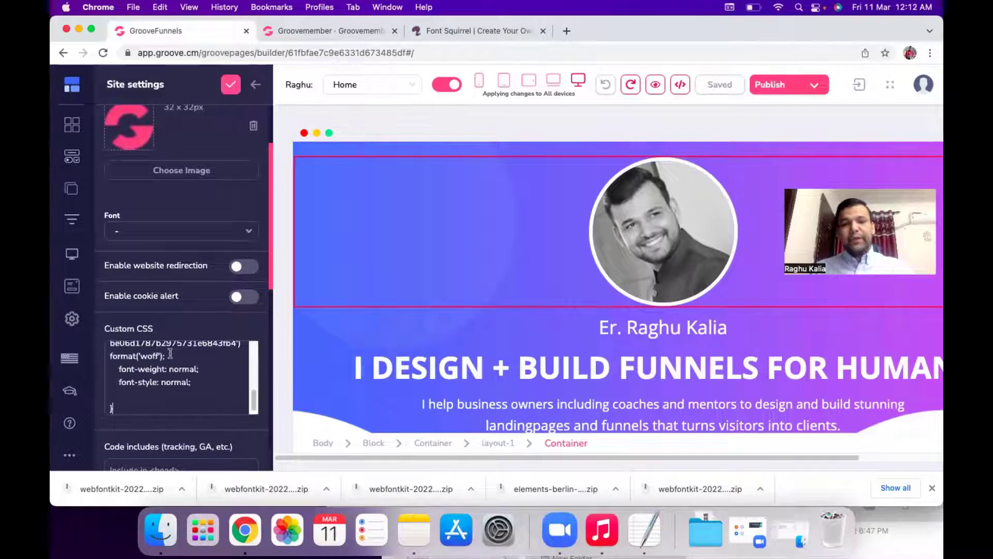
scroll(193, 368, up, 5)
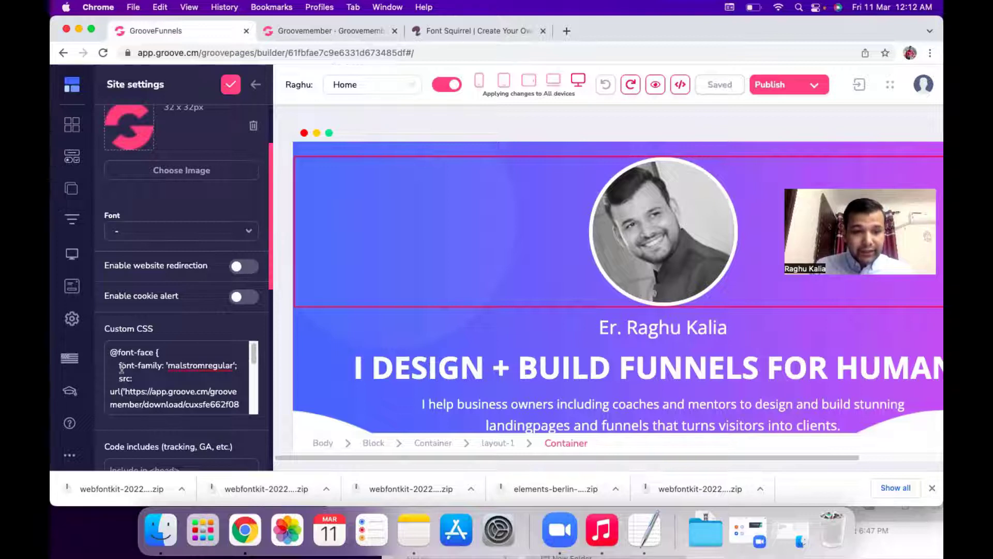
drag(119, 365, 241, 364)
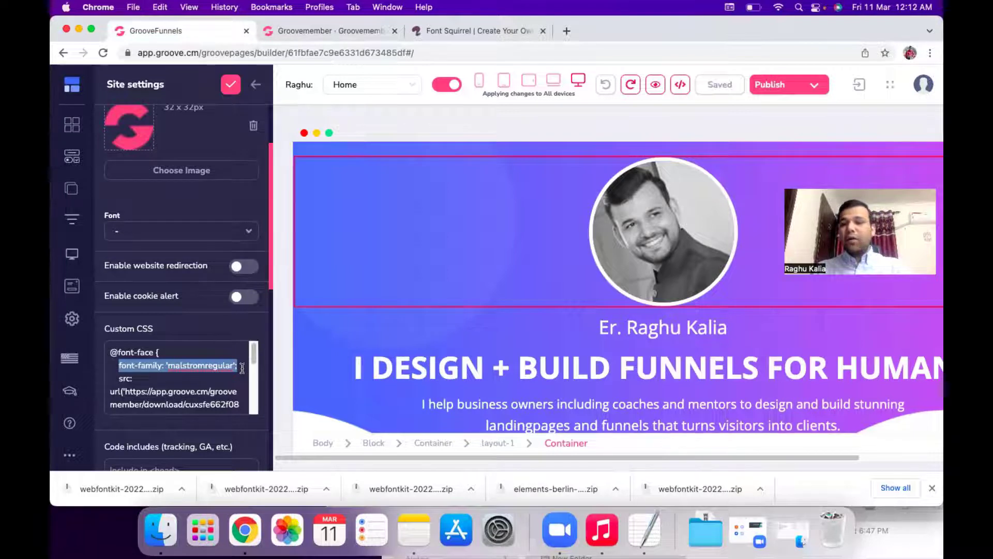
scroll(241, 367, down, 6)
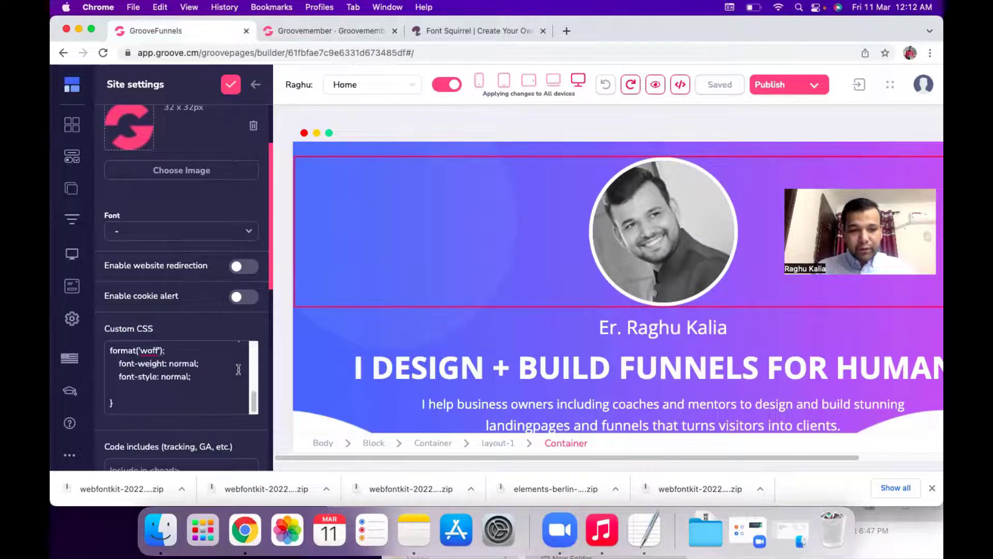
click(135, 401)
key(Return)
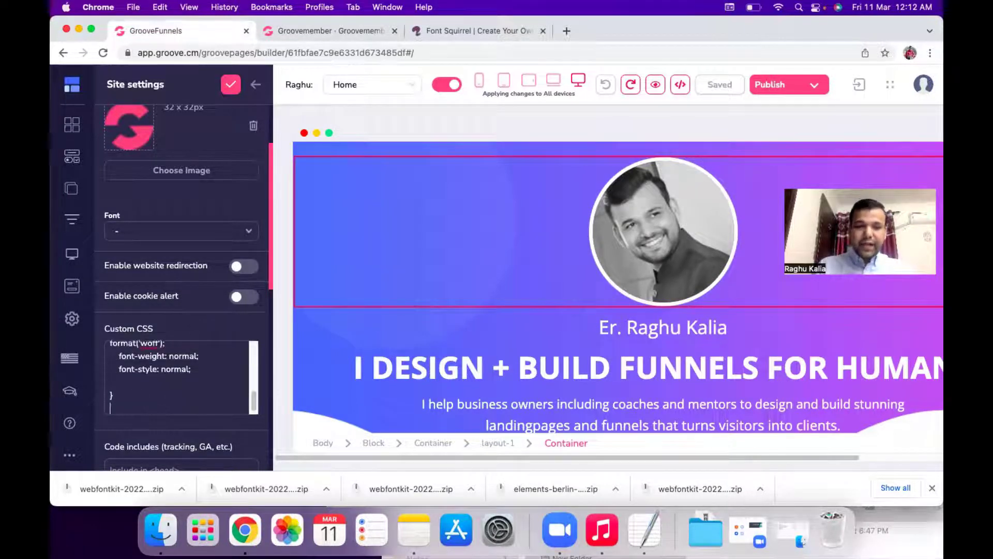
key(Return)
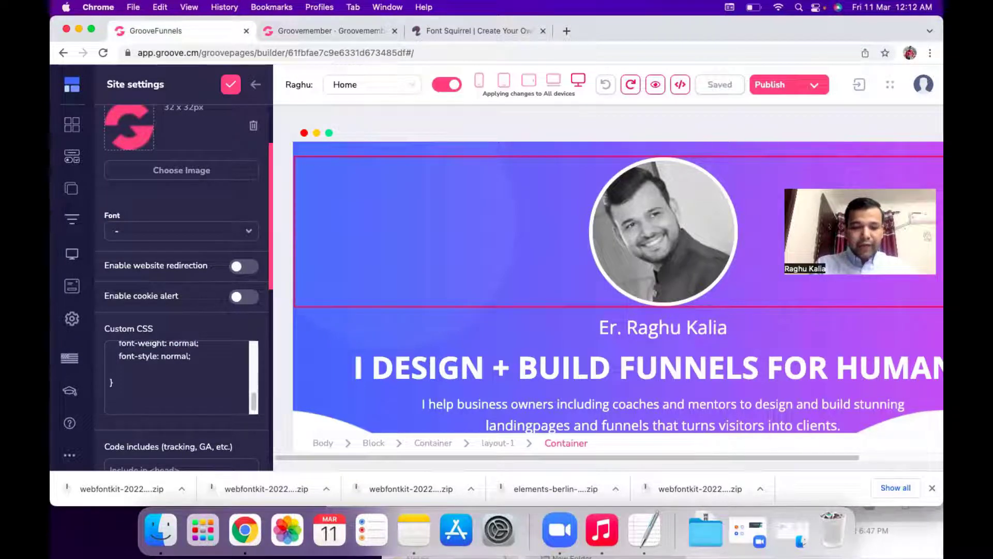
text(h1{)
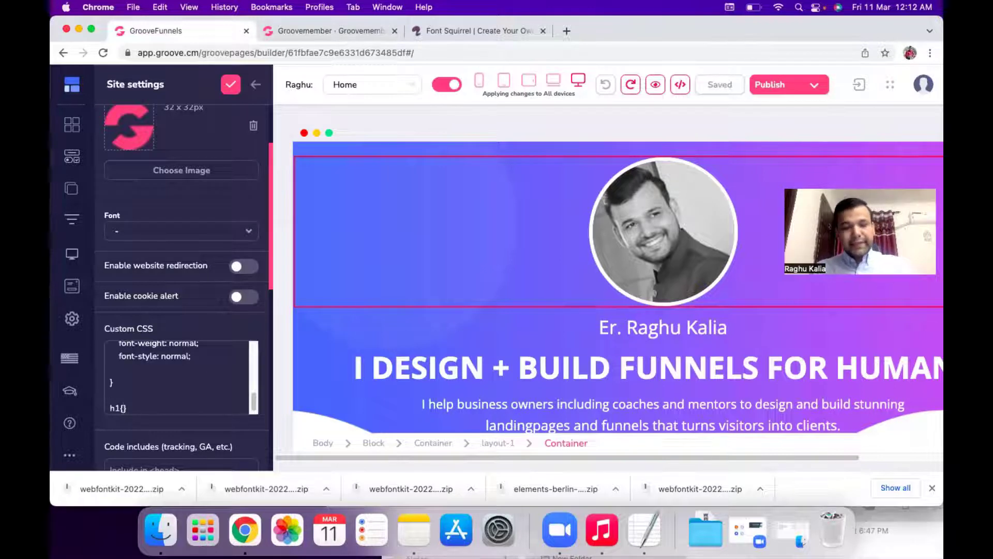
Step: Complete the rule as h1{font-family: 'malstromregular' !important;}
key(super+v)
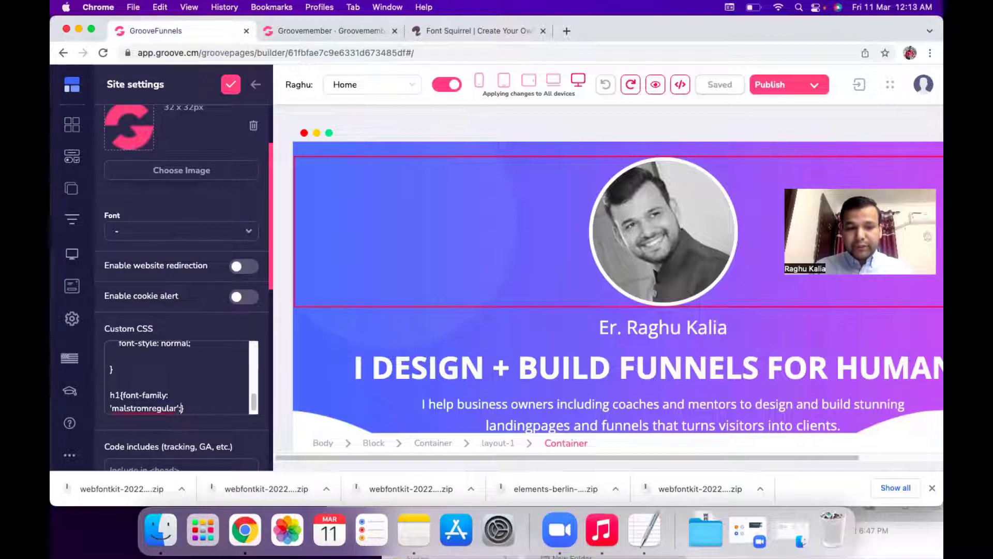
key(Return)
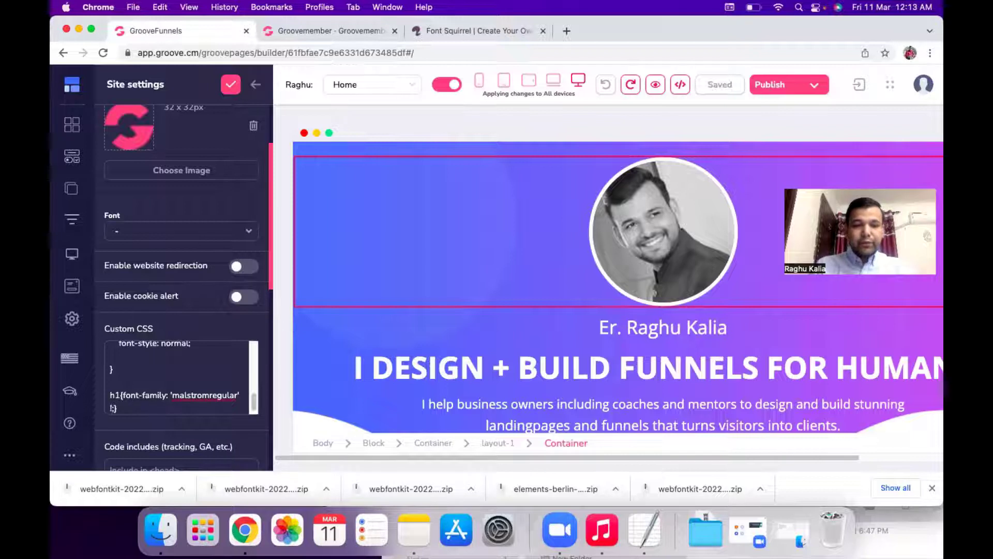
text(!important;)
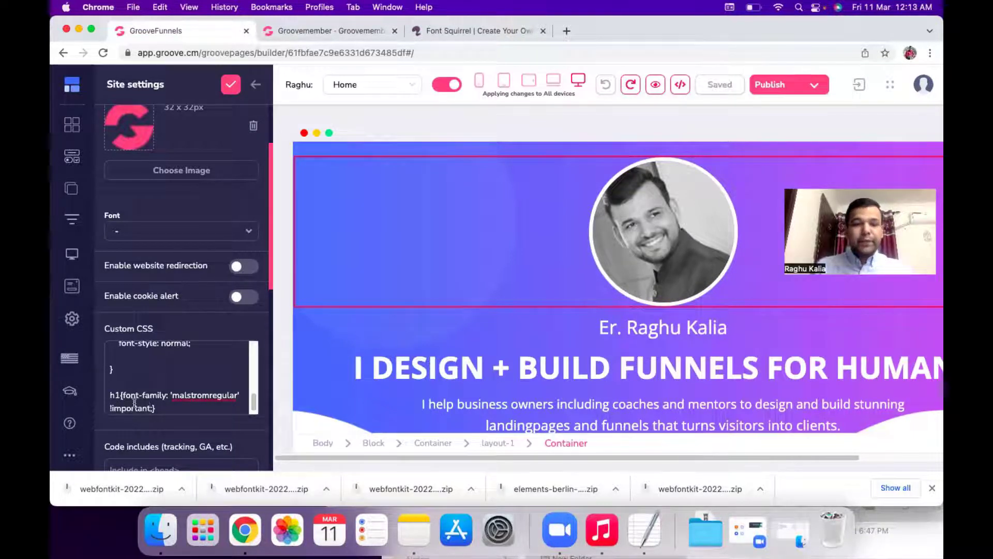
key(BackSpace)
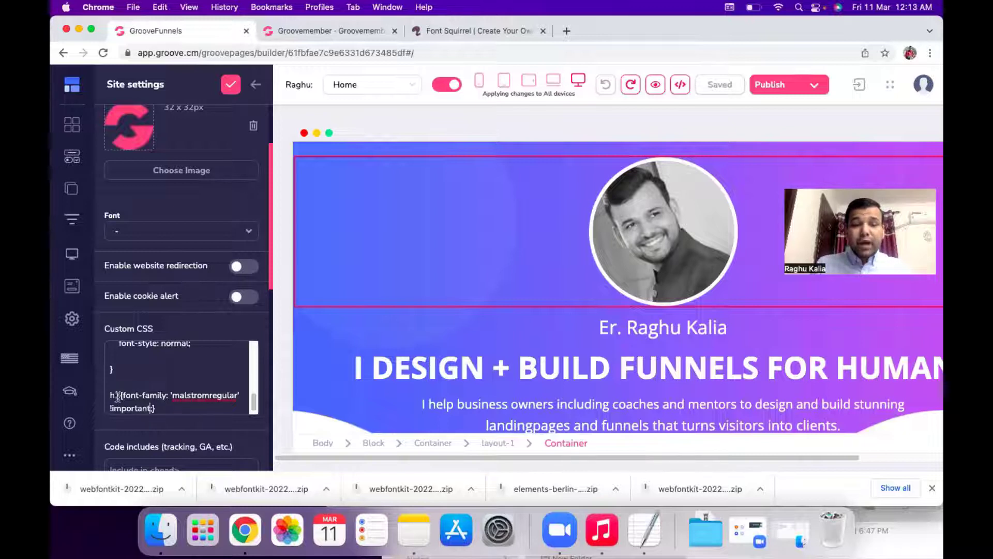
click(118, 396)
text(1)
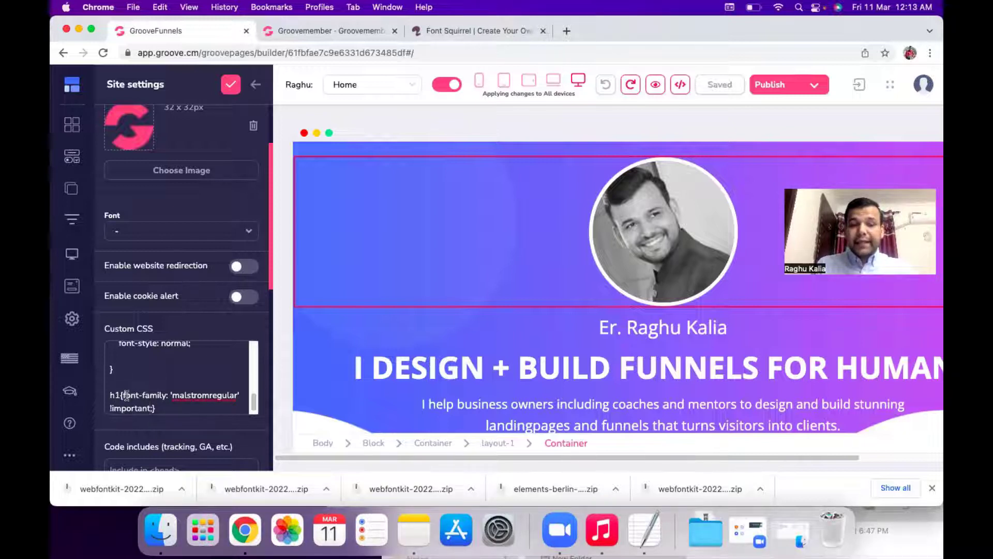
drag(124, 395, 221, 396)
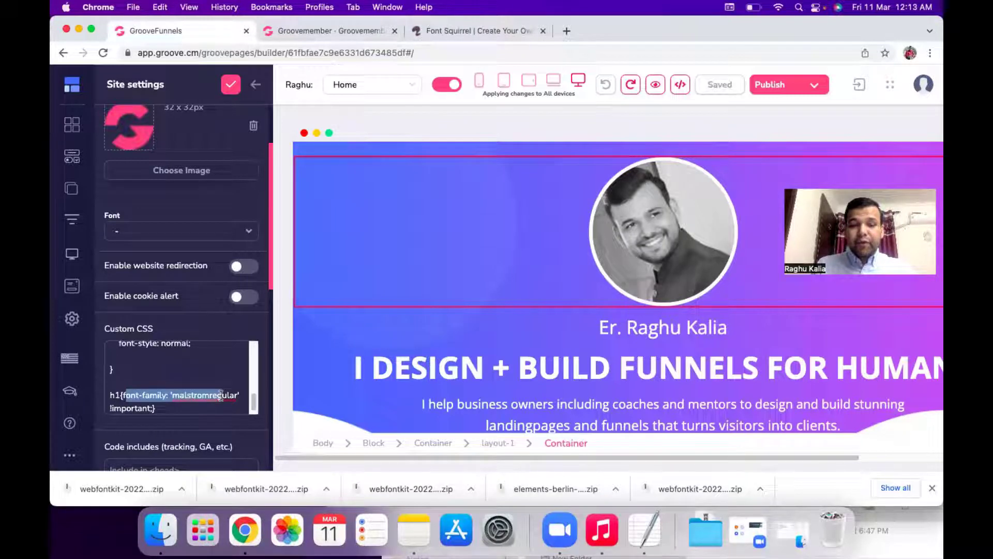
click(114, 408)
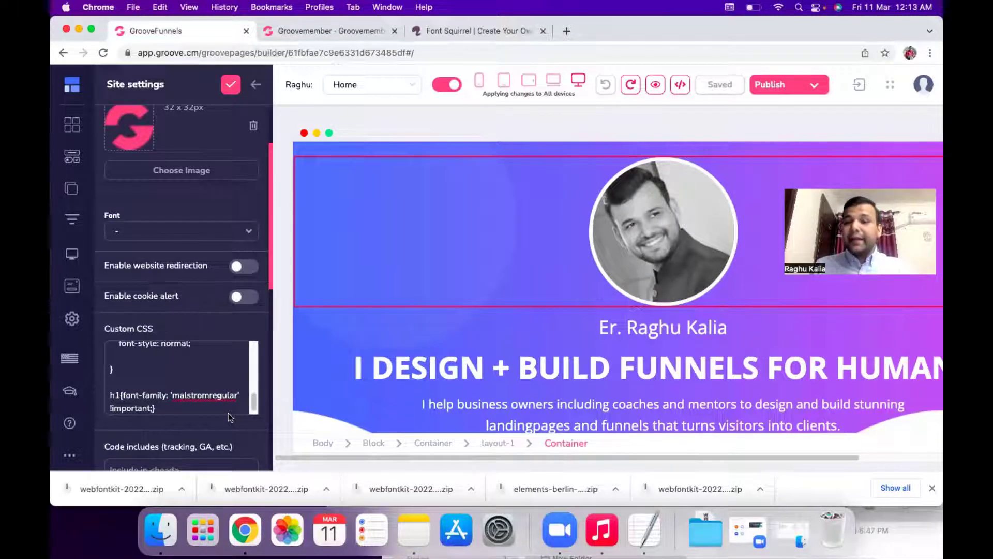
Step: Save the site settings and check that the headline is an H1 and the name line a P
click(231, 85)
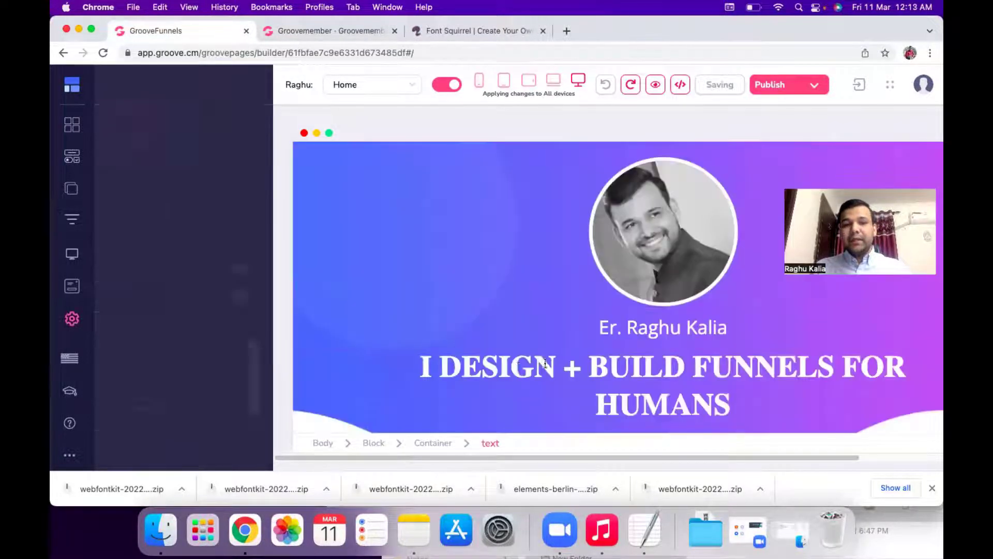
click(494, 373)
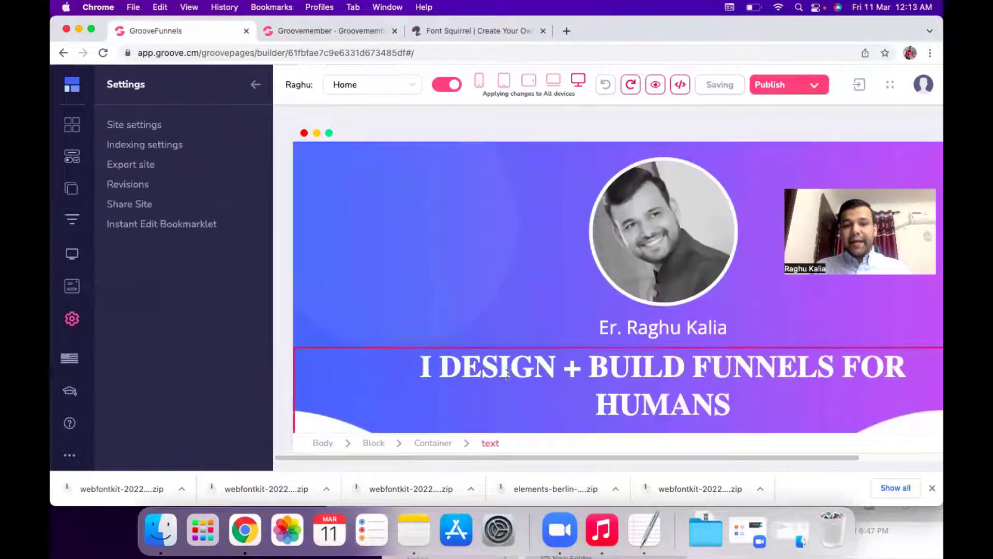
click(543, 371)
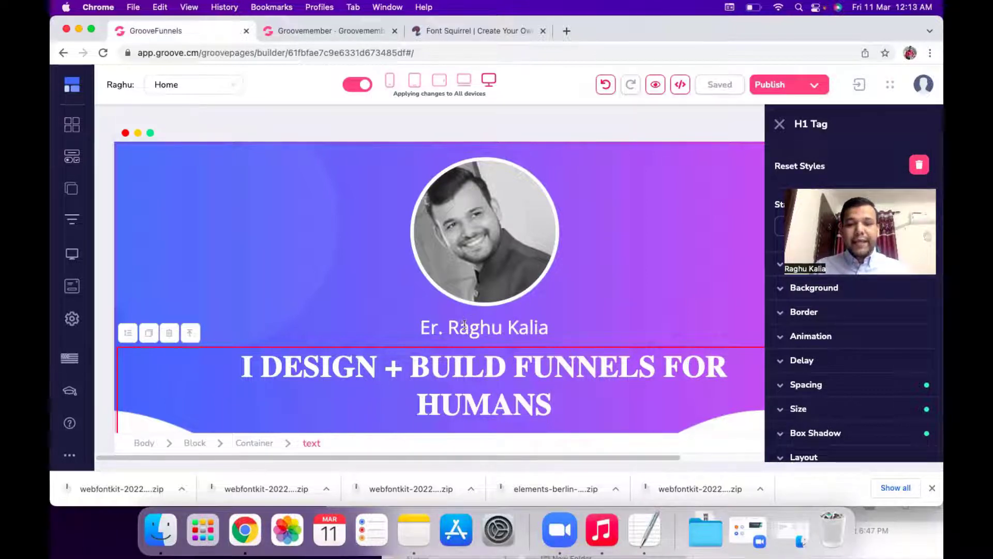
click(486, 331)
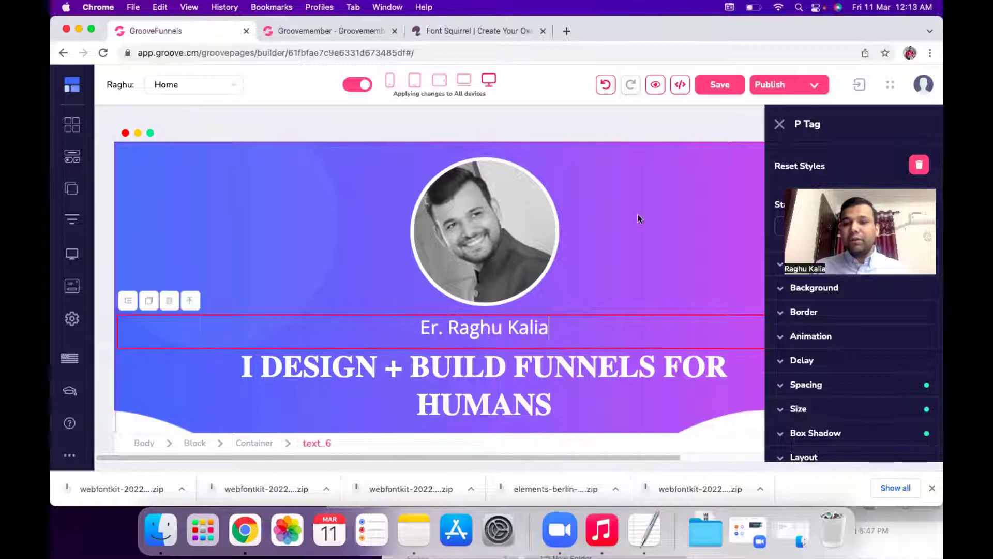
drag(831, 129, 791, 125)
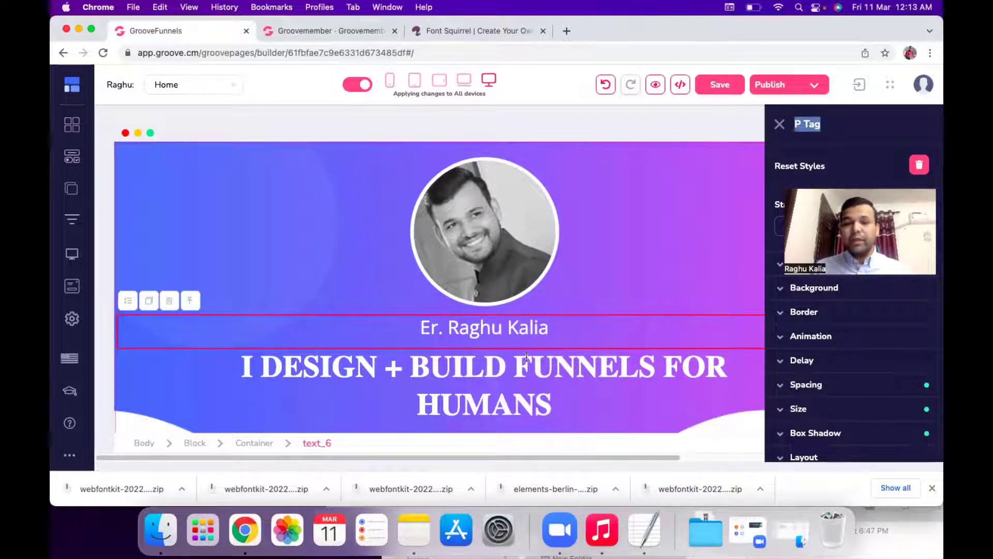
click(499, 377)
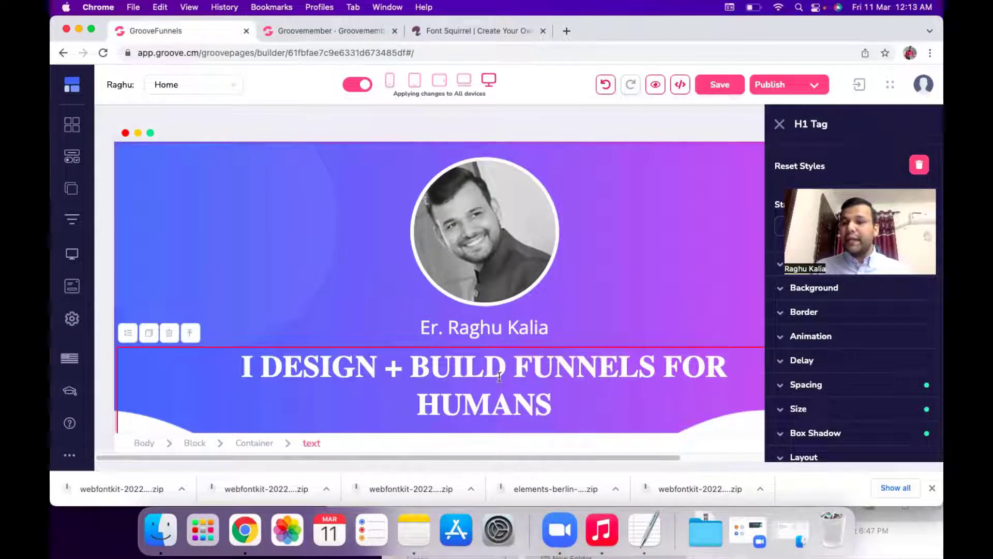
click(498, 326)
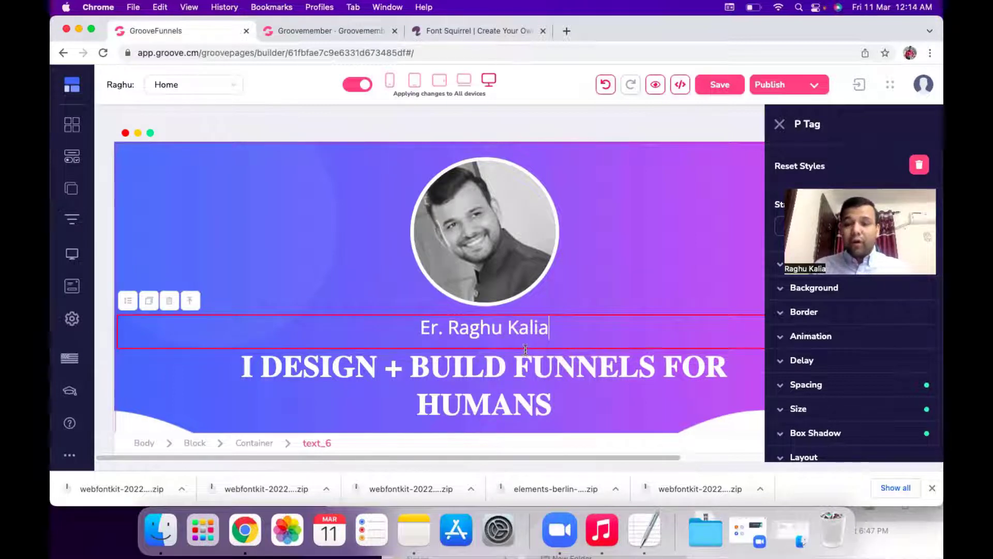
Step: Check that the Look Professional card title is an H2 heading
scroll(515, 354, down, 1)
click(504, 361)
scroll(506, 359, down, 10)
click(276, 305)
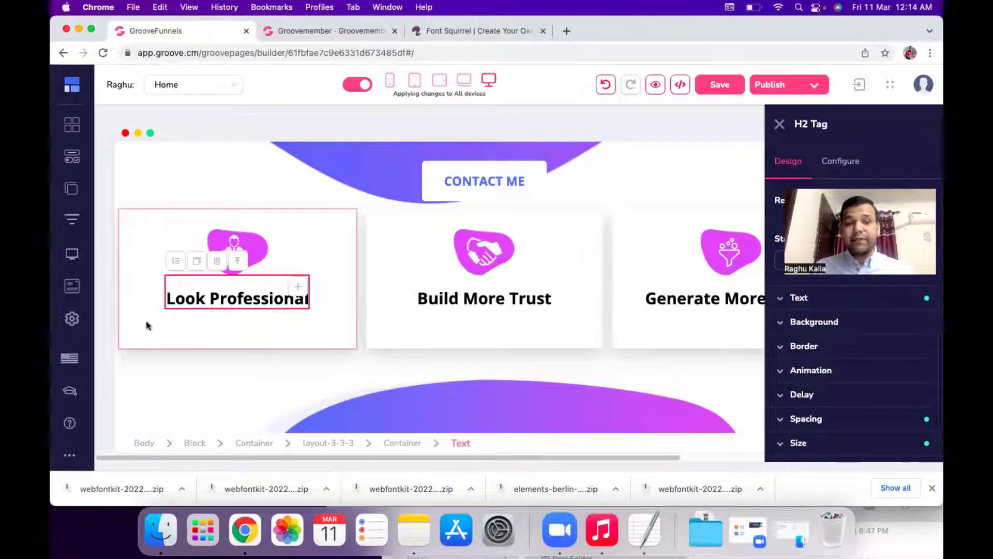
Step: Change the Custom CSS font rule's selector to 'h1, h2, h3,h4,h5,h6' and save the site settings
click(72, 318)
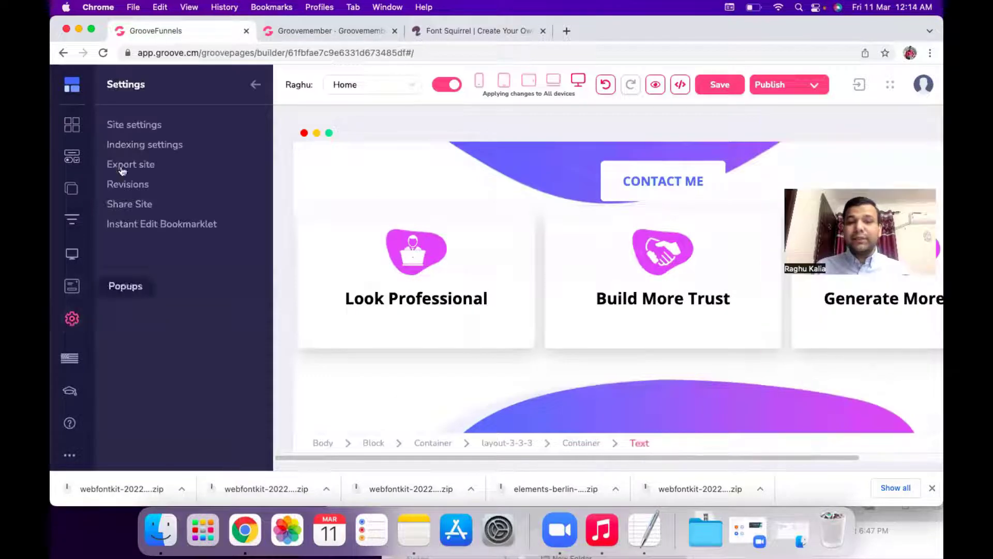
click(132, 134)
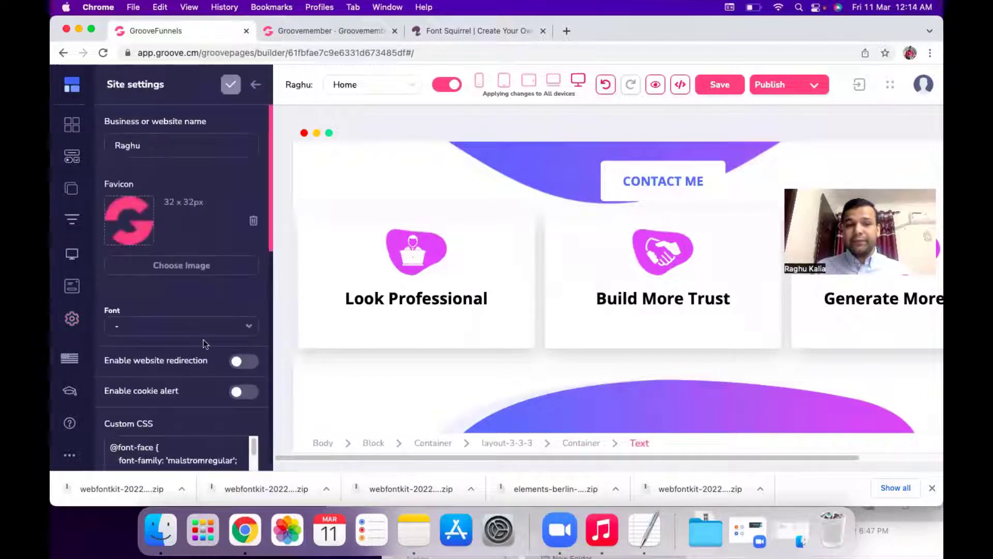
scroll(192, 339, down, 10)
scroll(181, 333, up, 4)
scroll(174, 321, down, 7)
scroll(171, 311, up, 5)
scroll(196, 181, down, 3)
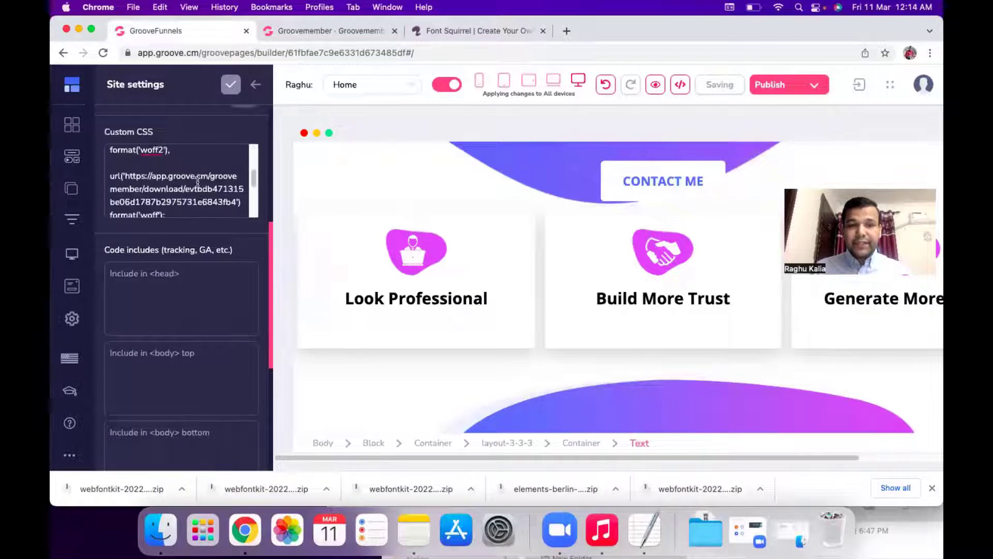
click(122, 193)
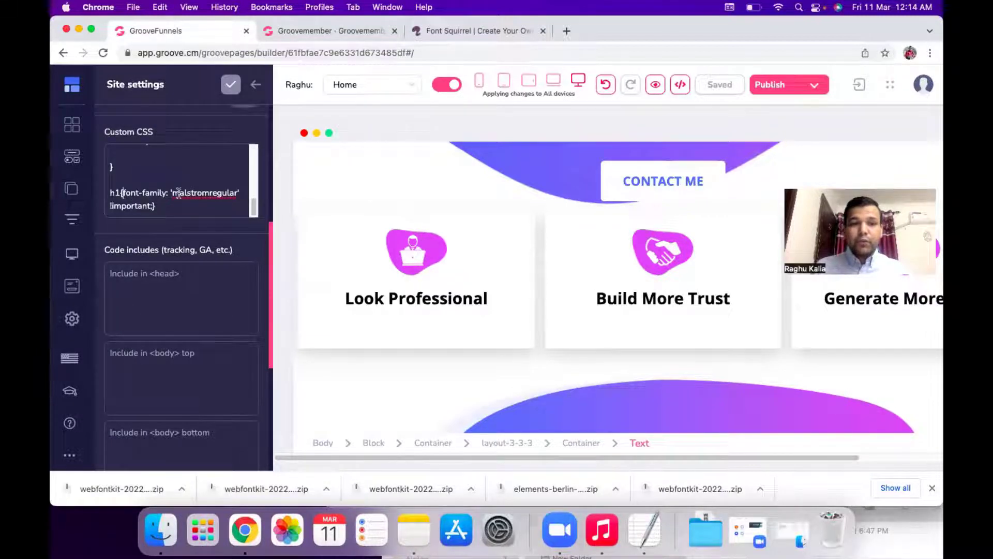
text(, h2)
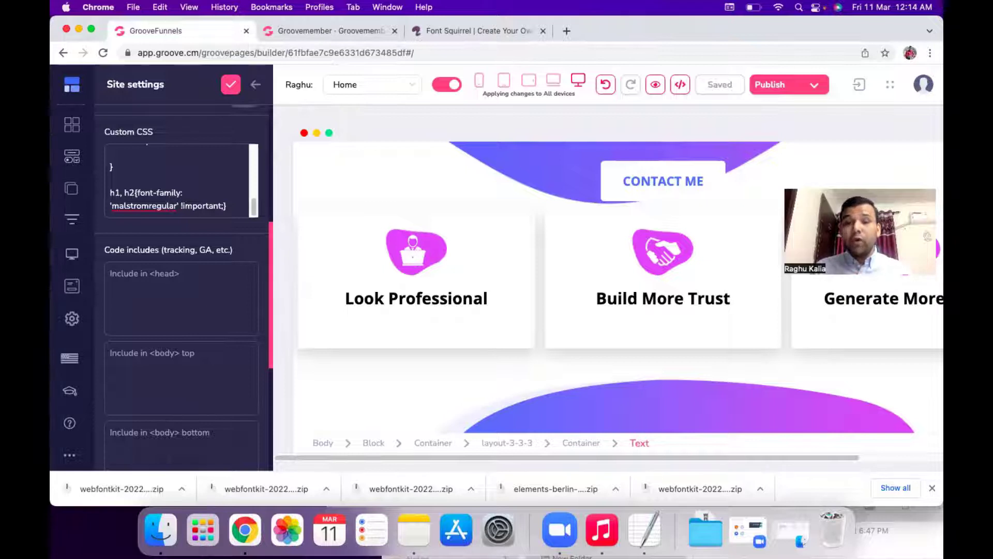
text(, h3)
text(,h4)
text(,h5,h)
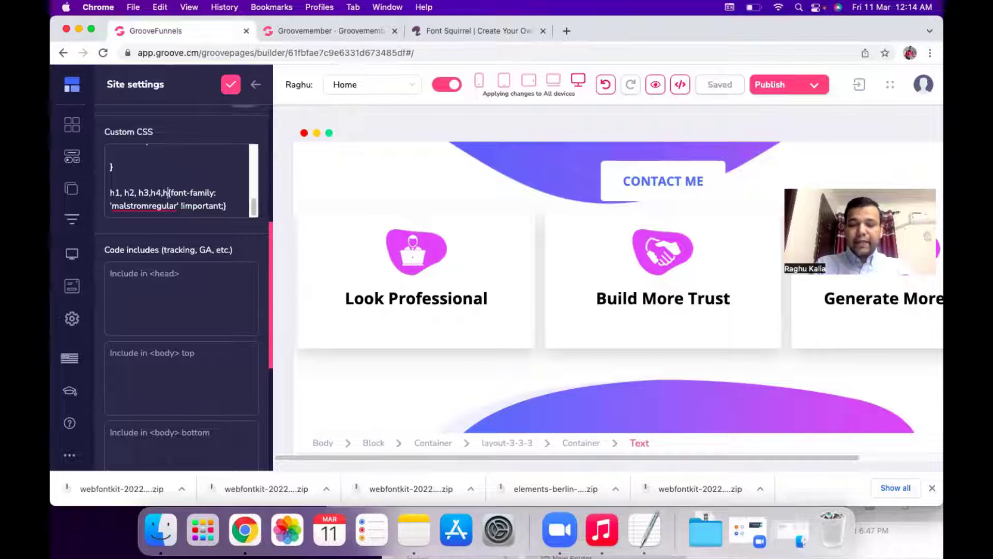
text(6)
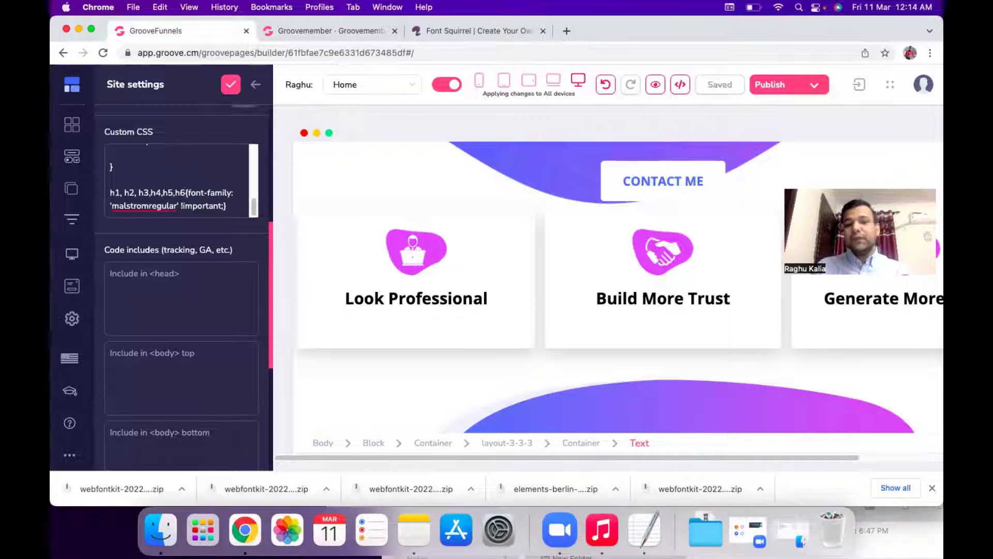
click(230, 90)
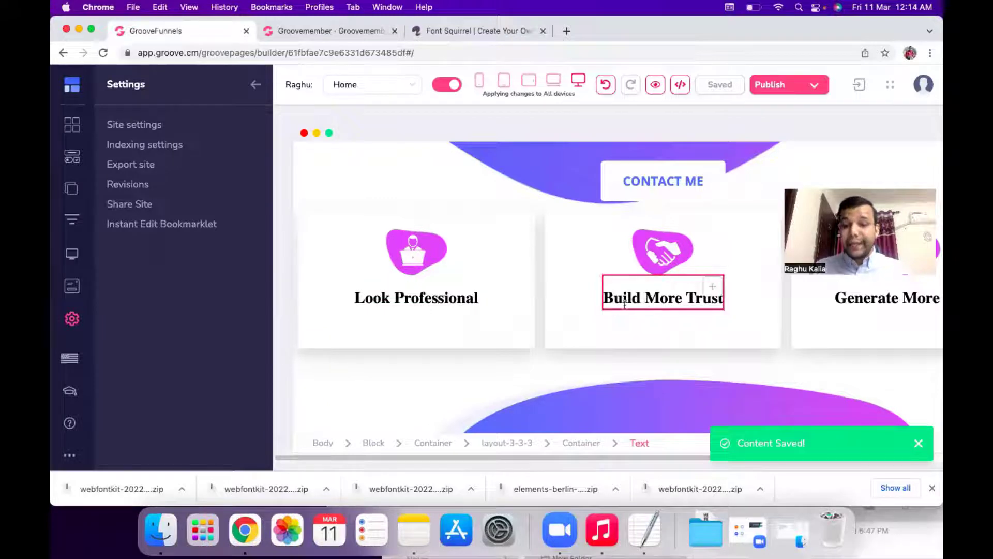
Step: Check the headings' new font on the canvas, then bring up Site settings' Custom CSS again
scroll(624, 305, up, 5)
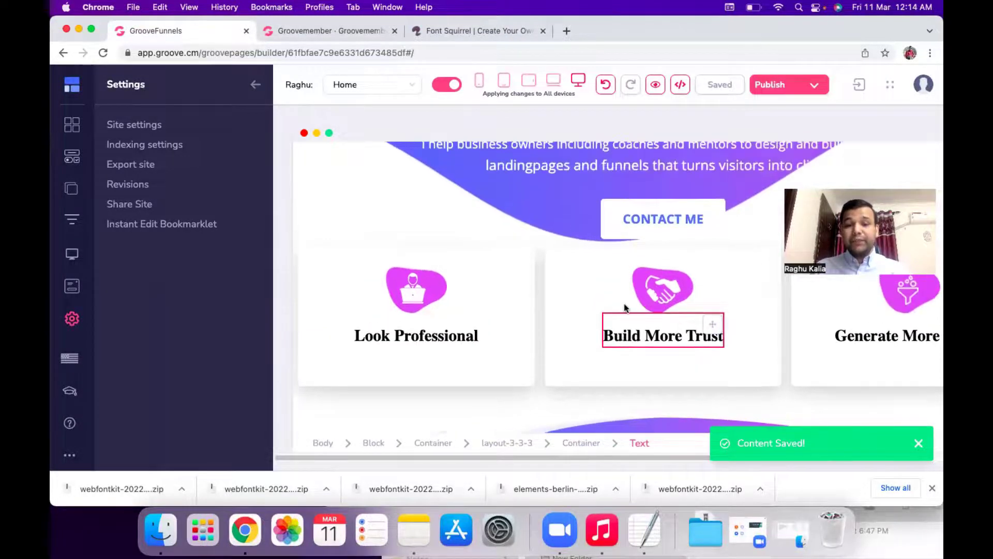
scroll(624, 308, up, 1)
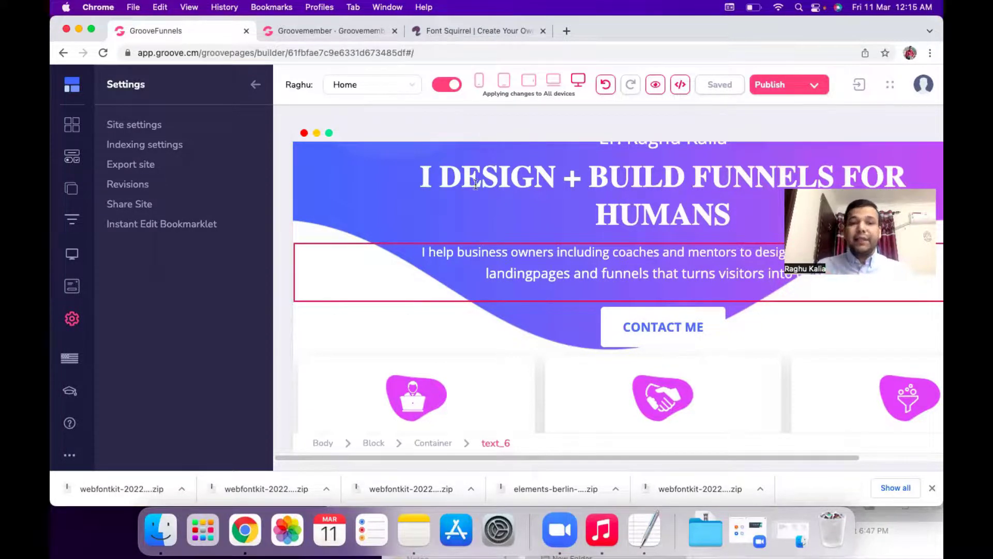
click(156, 125)
scroll(209, 297, down, 4)
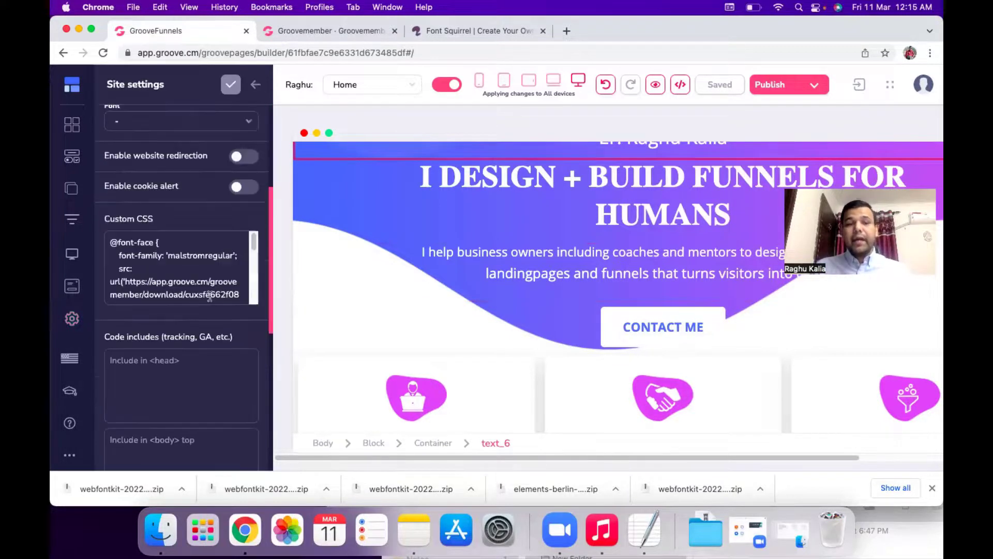